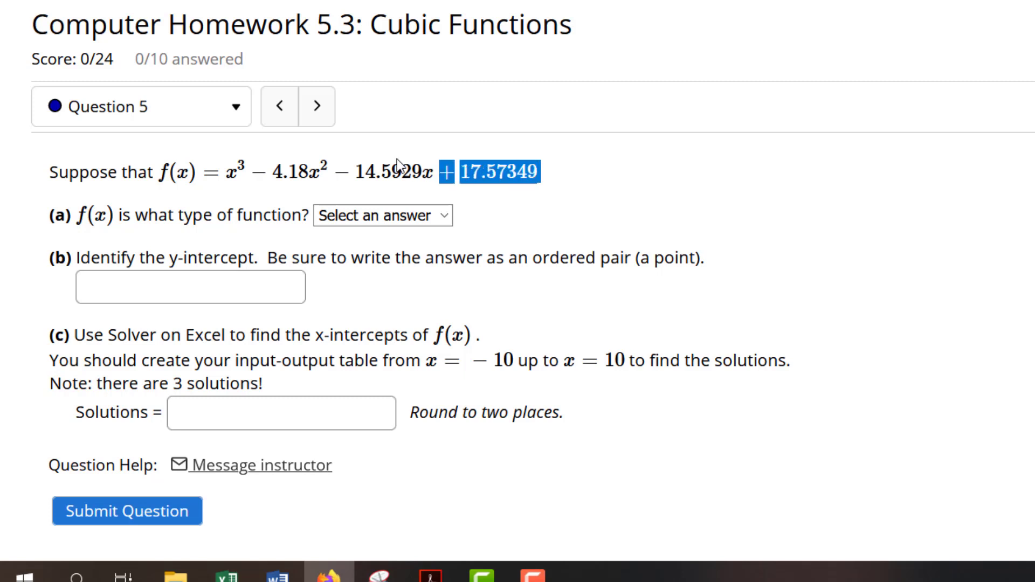
Set the answer to part (a), the type of function, to cubic
left_click(115, 159)
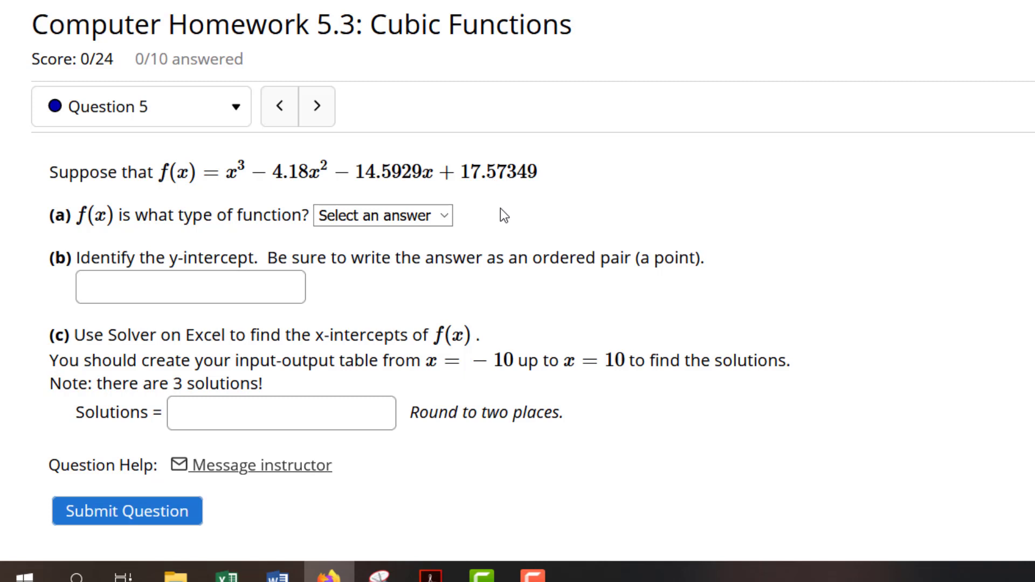
left_click(445, 216)
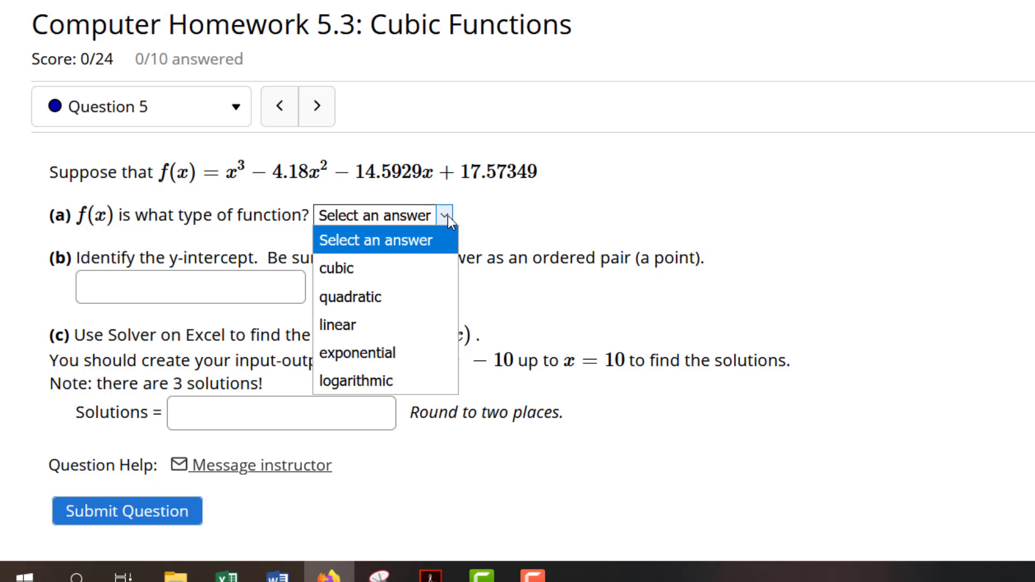
left_click(427, 264)
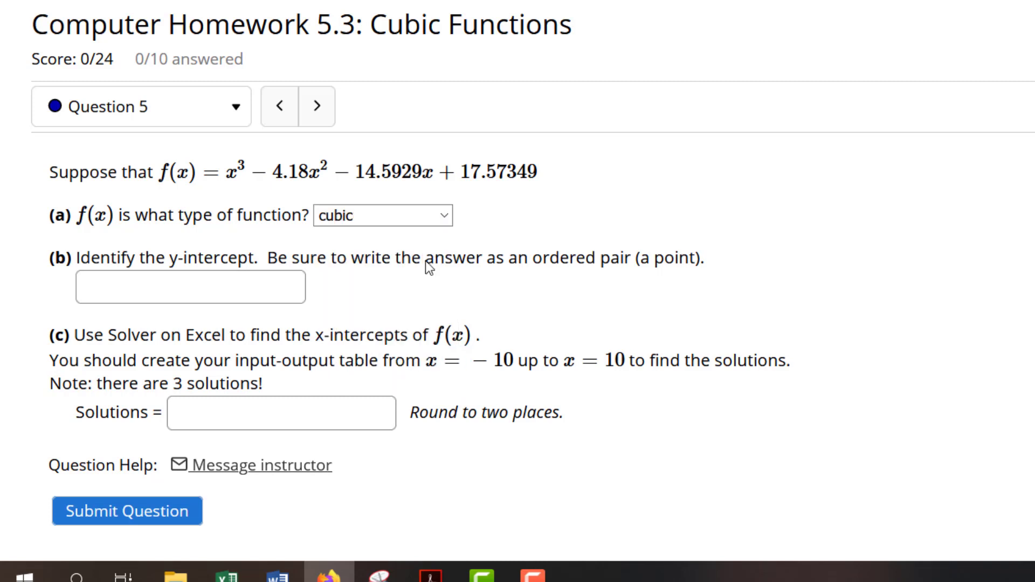
Enter the y-intercept in part (b) as the ordered pair (0,17.57349)
left_click(258, 286)
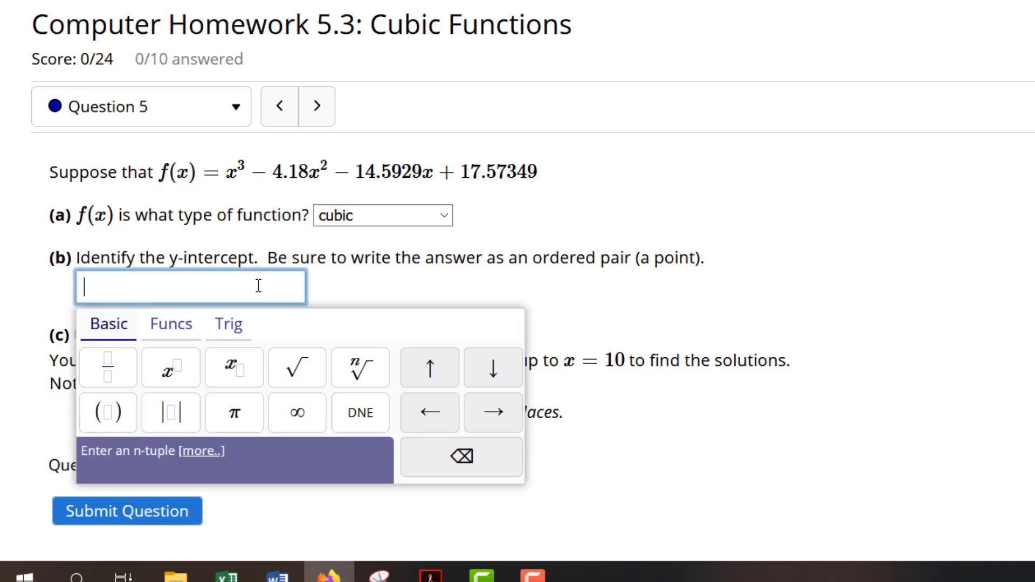
type("(0")
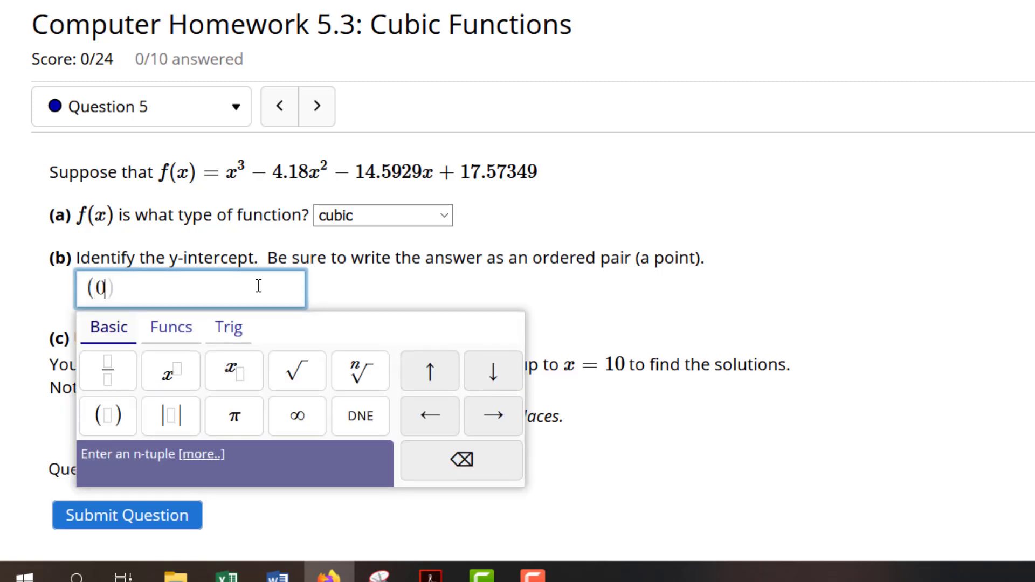
type(",")
left_click_drag(464, 164, 537, 165)
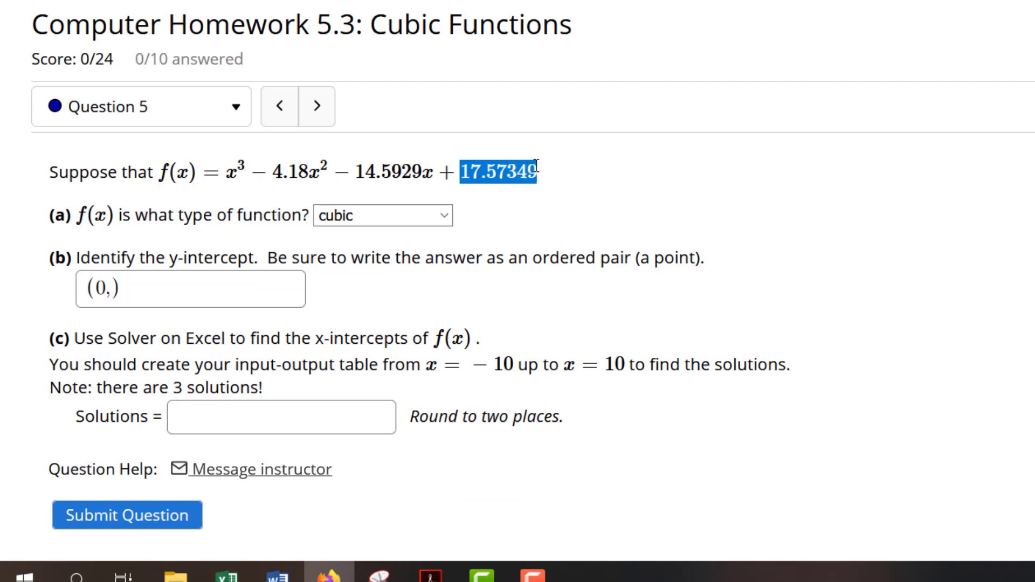
left_click(115, 289)
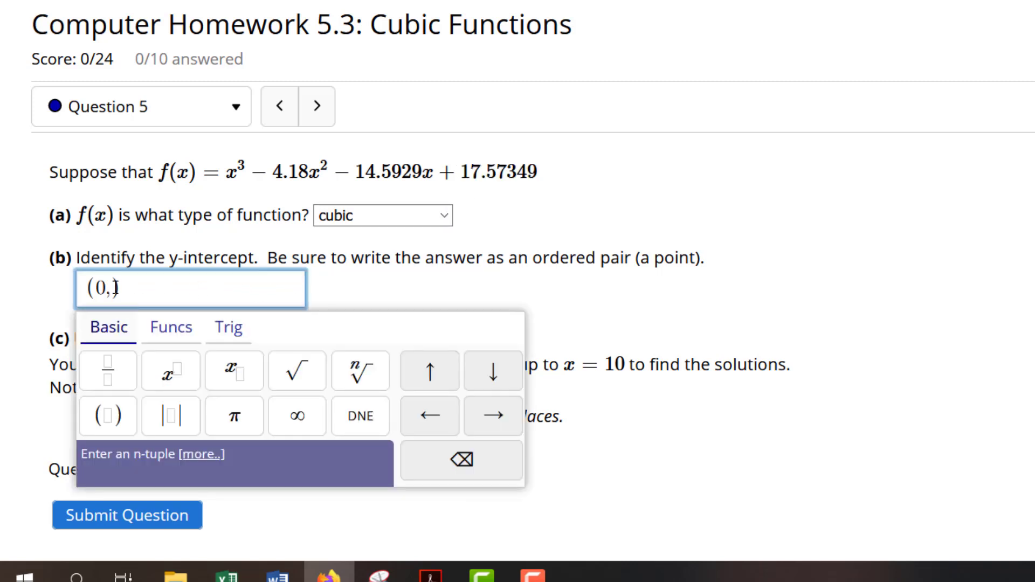
type("17.573")
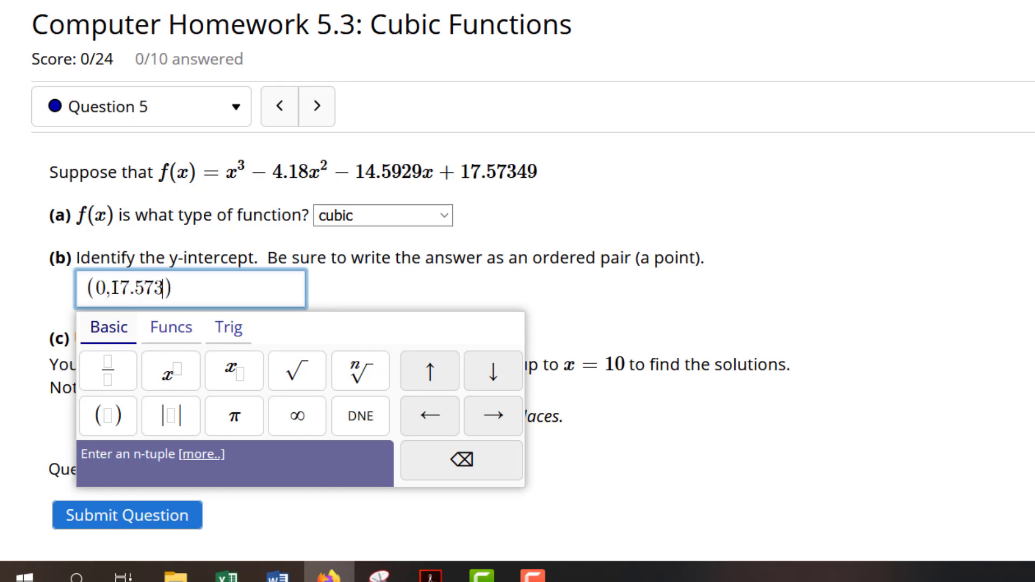
type("49")
left_click(161, 251)
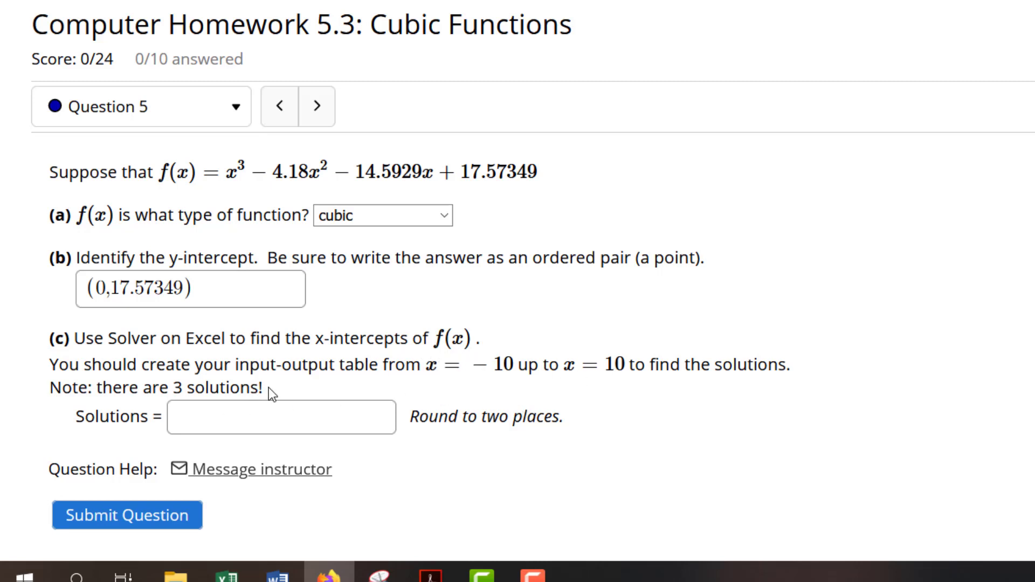
Switch to the Excel workbook and check the table's x inputs from -10 to 10 and the f(x) formula in B2
left_click_drag(268, 387, 160, 384)
left_click(160, 387)
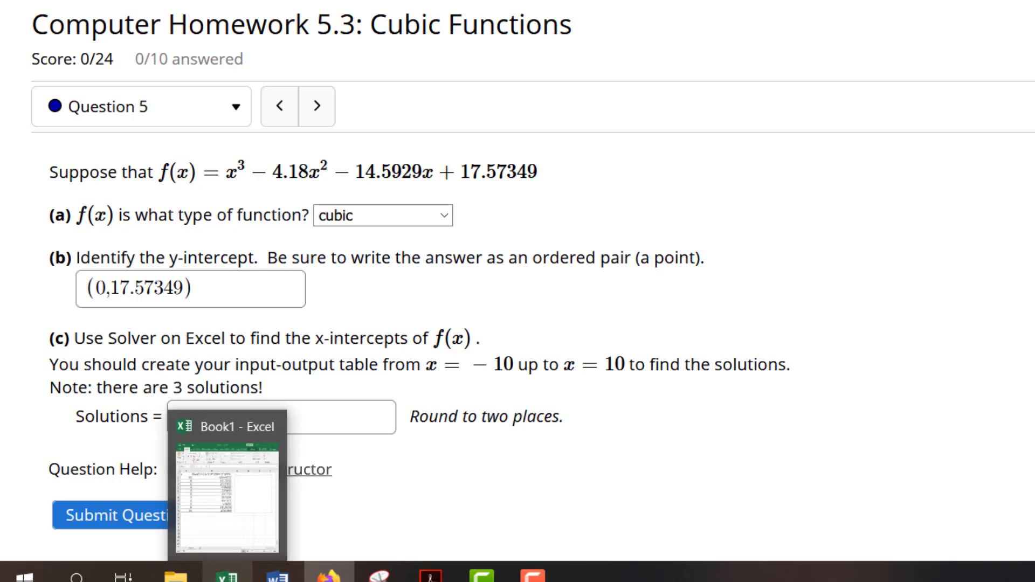
left_click(227, 575)
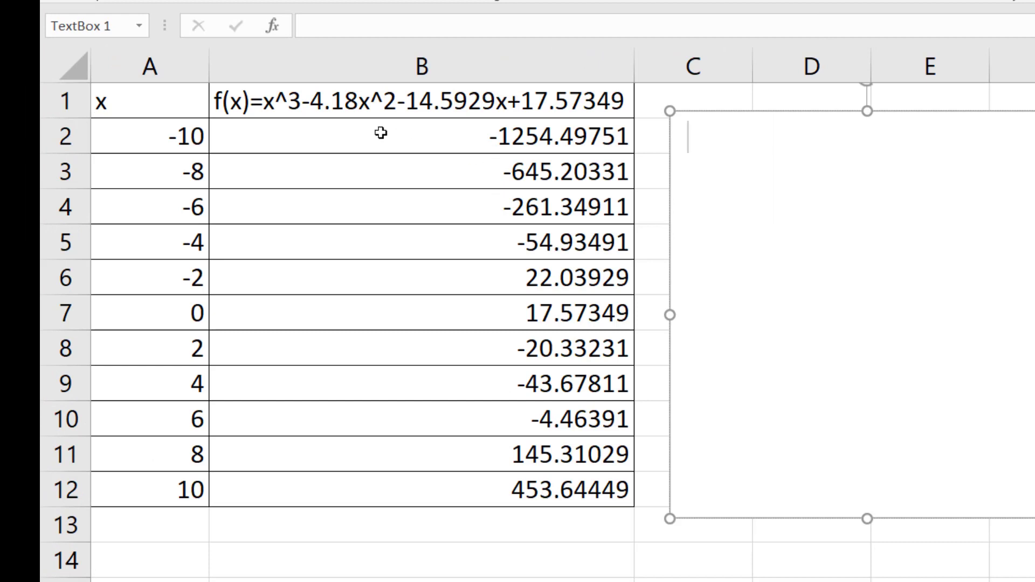
left_click(168, 132)
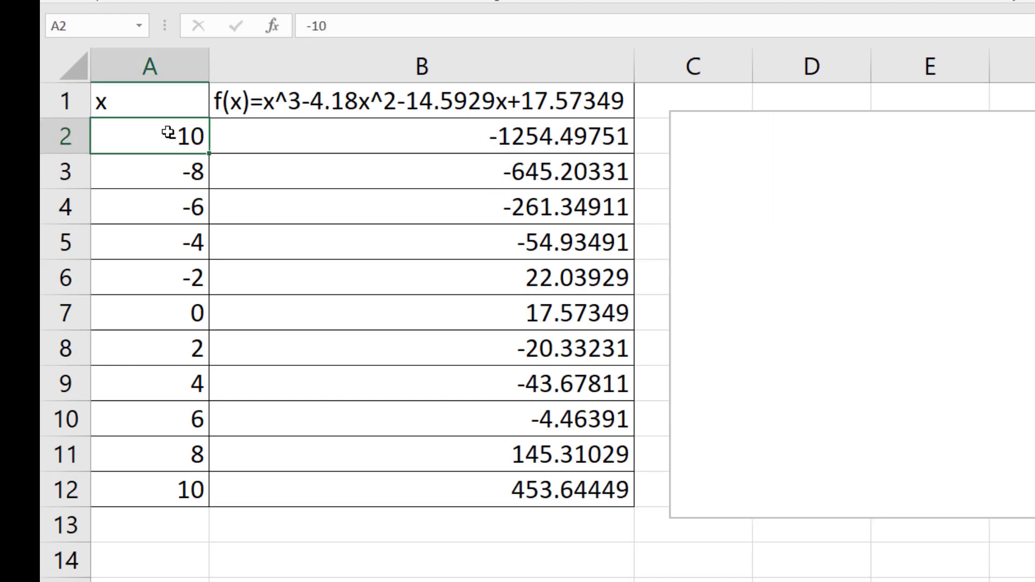
left_click(168, 497)
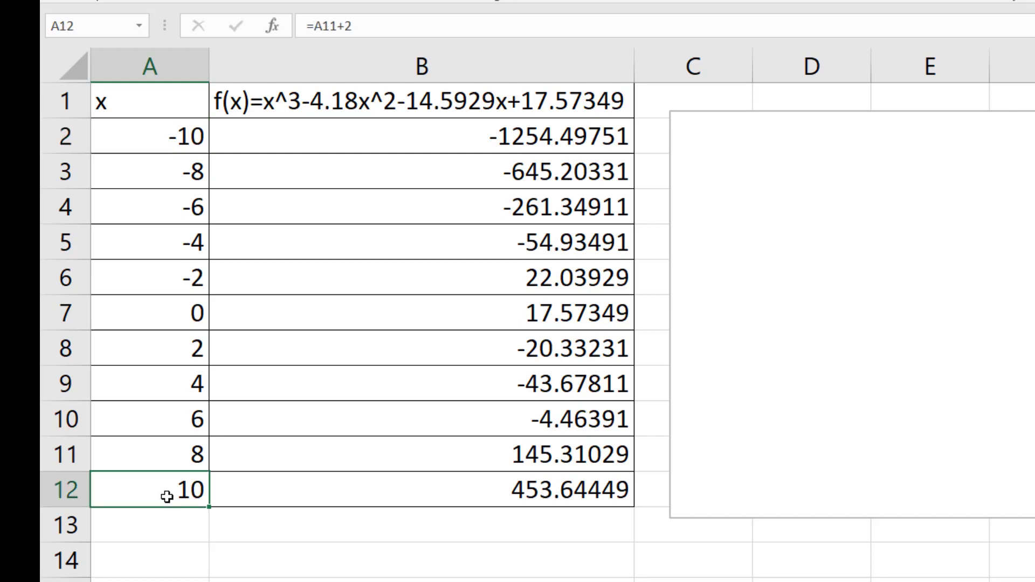
double_click(353, 140)
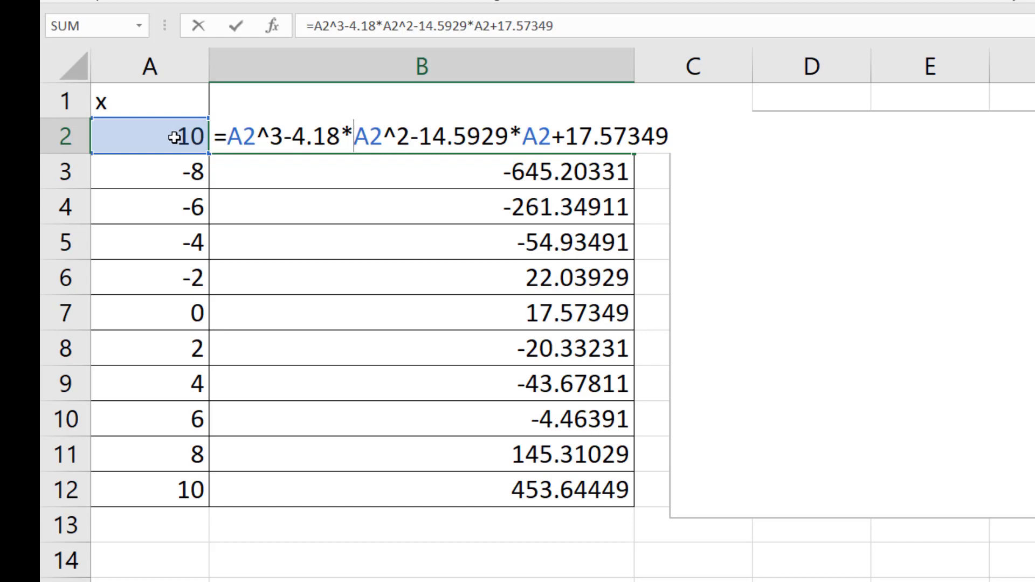
key("Return")
Plot A1:B12 as a scatter chart with smooth lines and no markers, and delete the chart title
left_click_drag(160, 106, 307, 489)
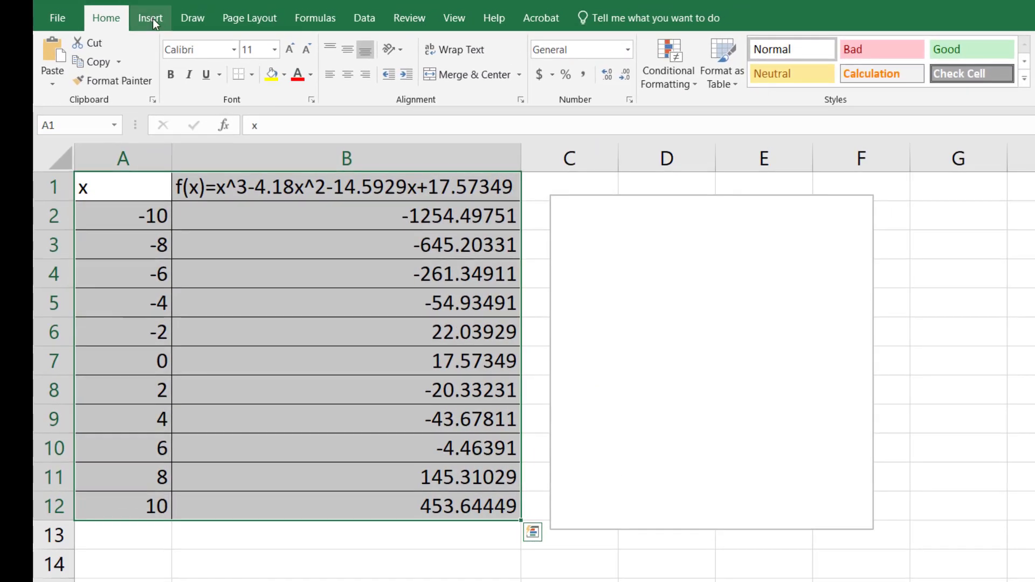
left_click(151, 18)
left_click(683, 82)
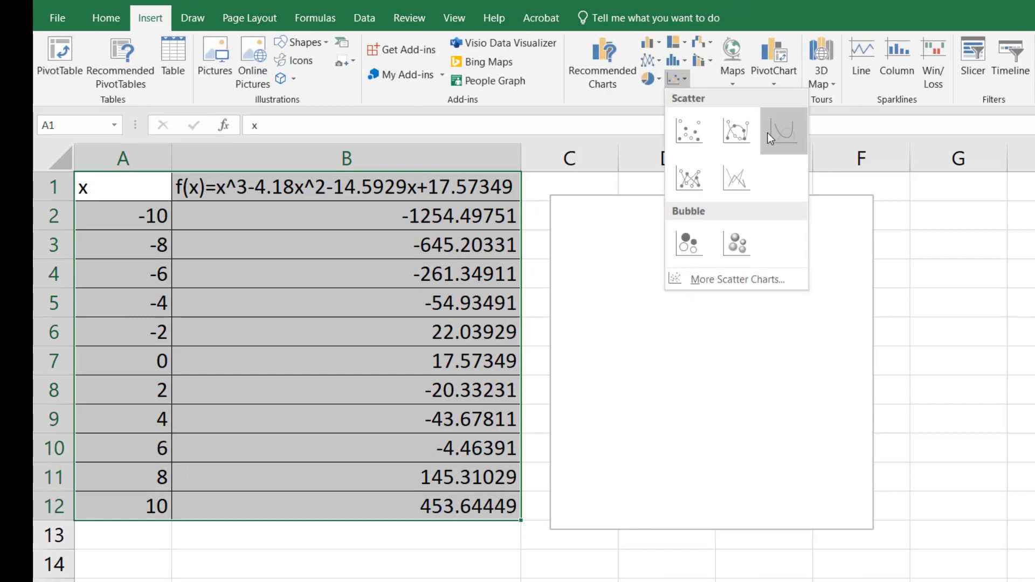
left_click(778, 129)
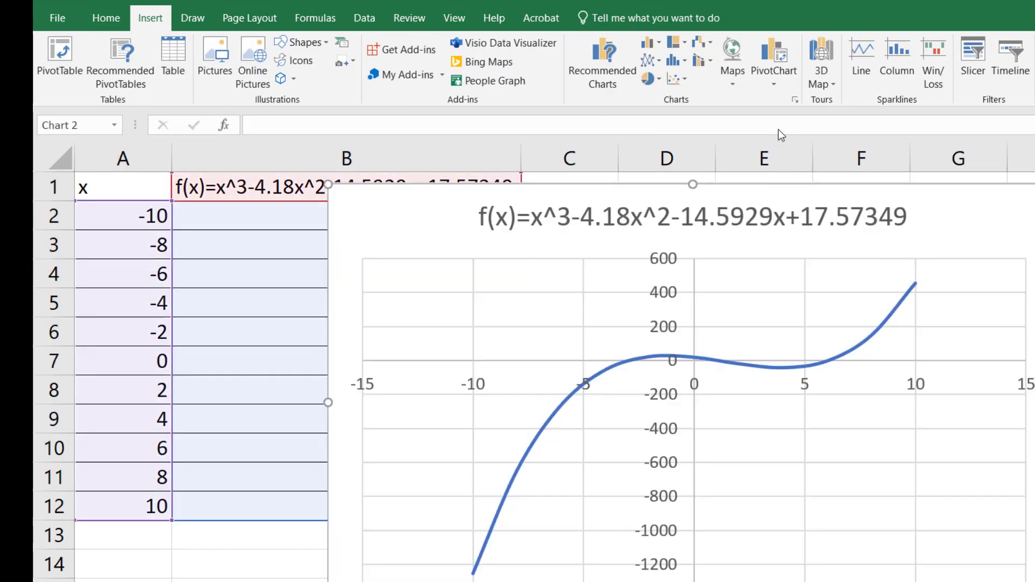
left_click(895, 223)
key("Delete")
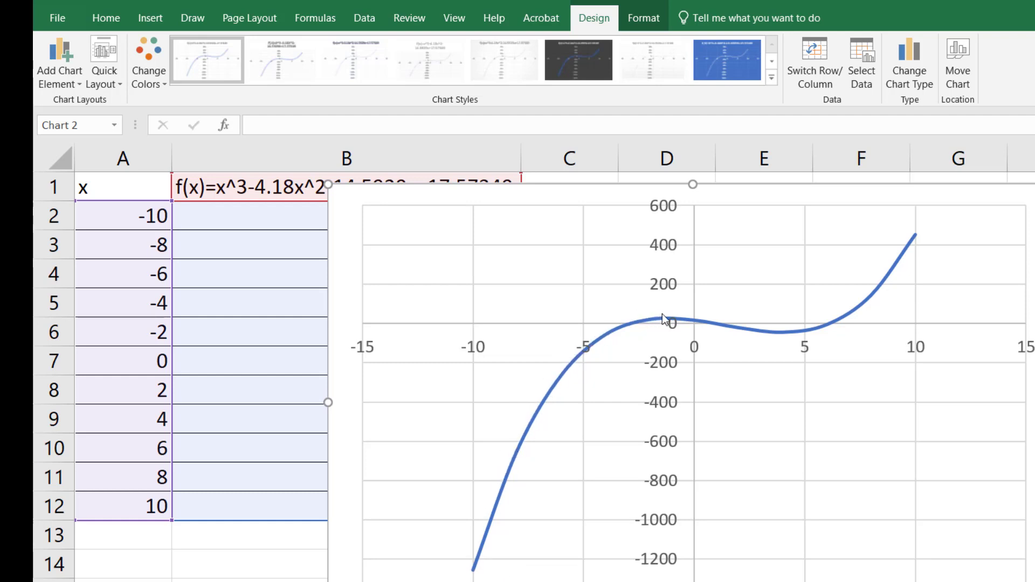
Shrink the chart and place it beside the data table so that columns A and B are uncovered
mouse_move(666, 320)
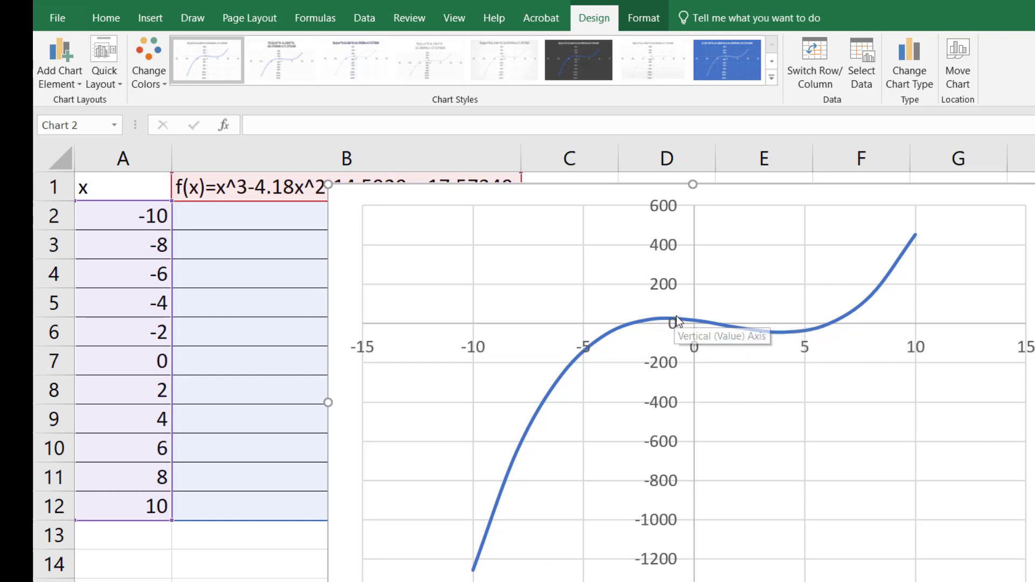
mouse_move(719, 326)
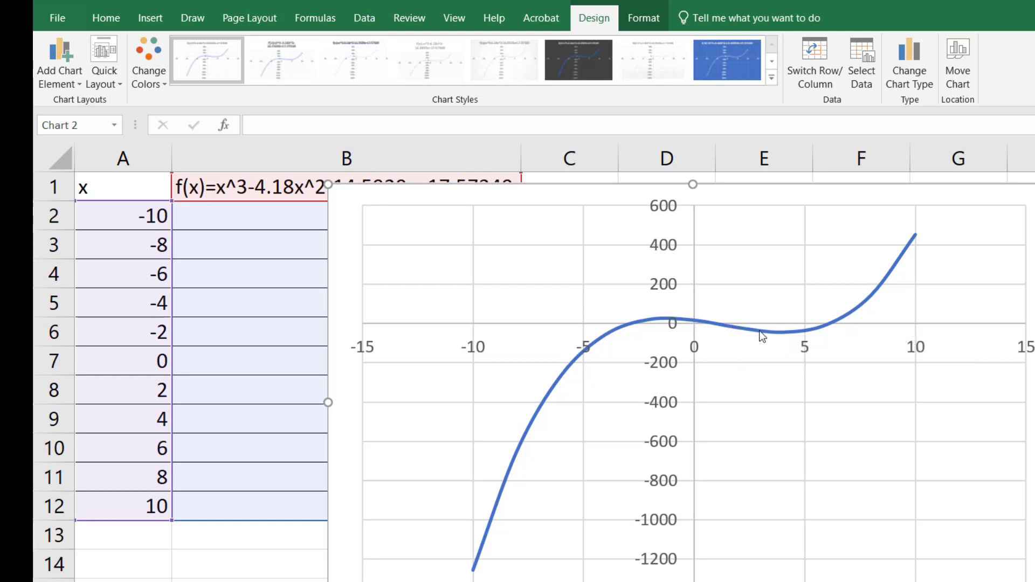
mouse_move(777, 335)
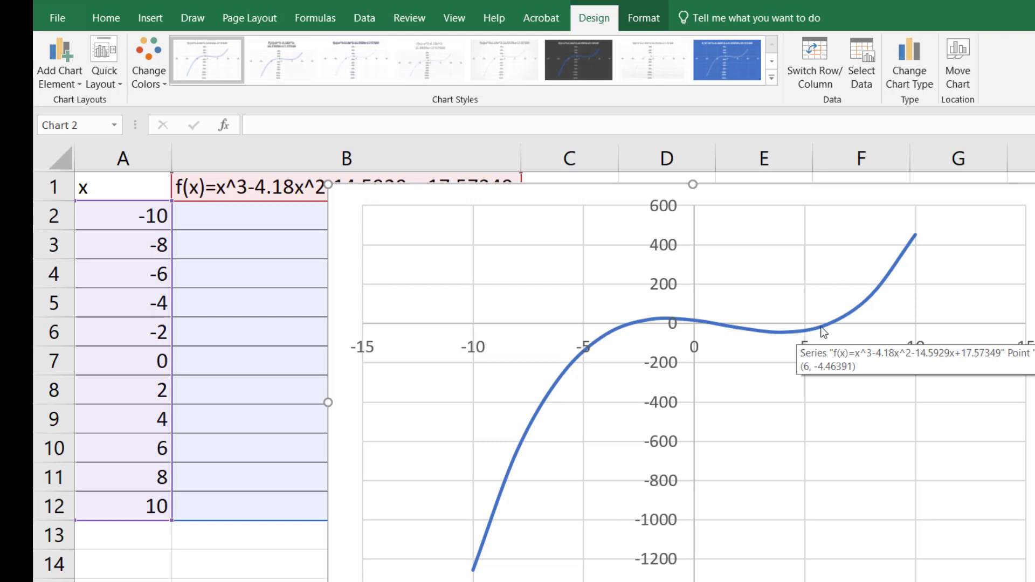
mouse_move(916, 242)
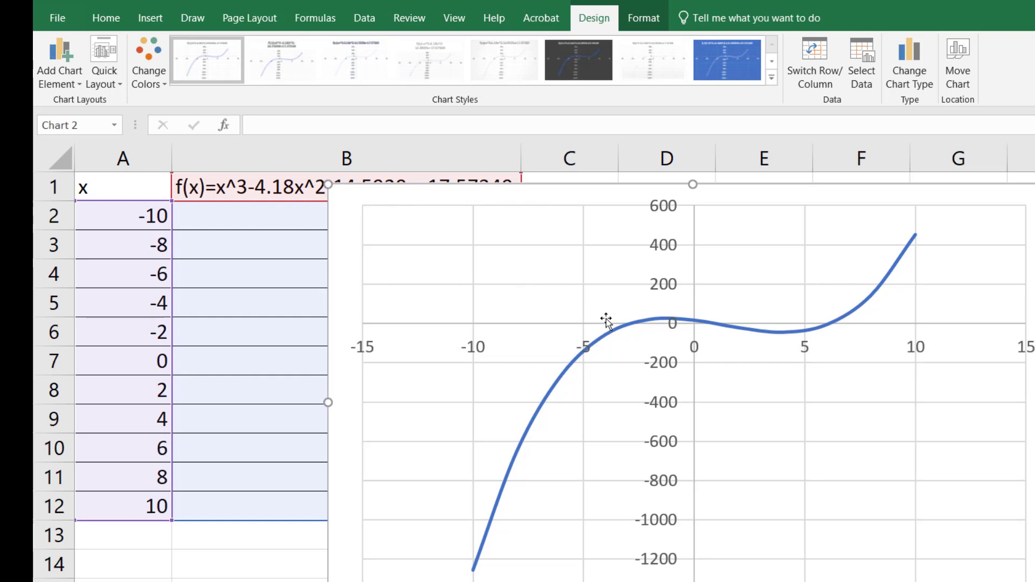
mouse_move(628, 330)
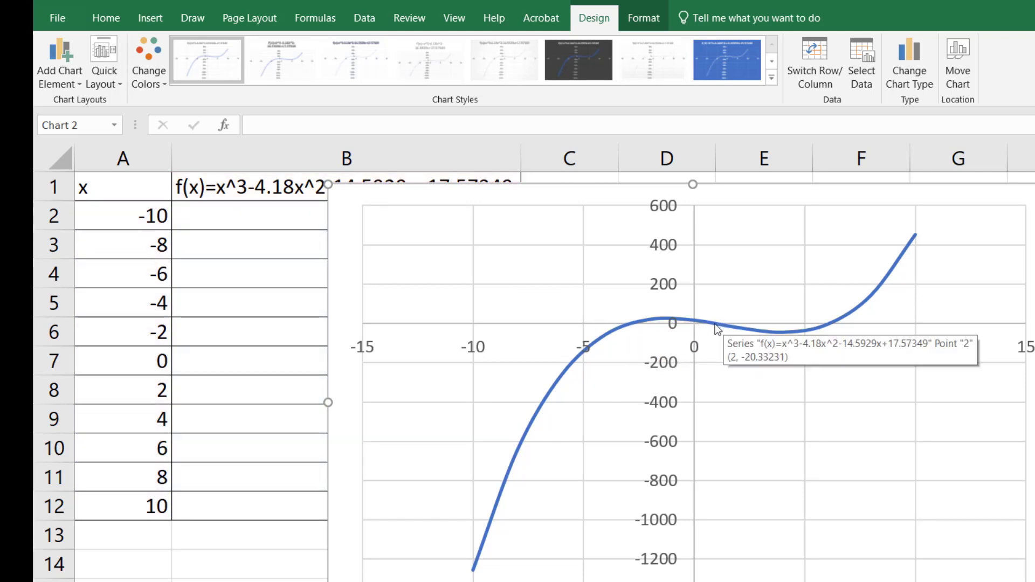
mouse_move(835, 324)
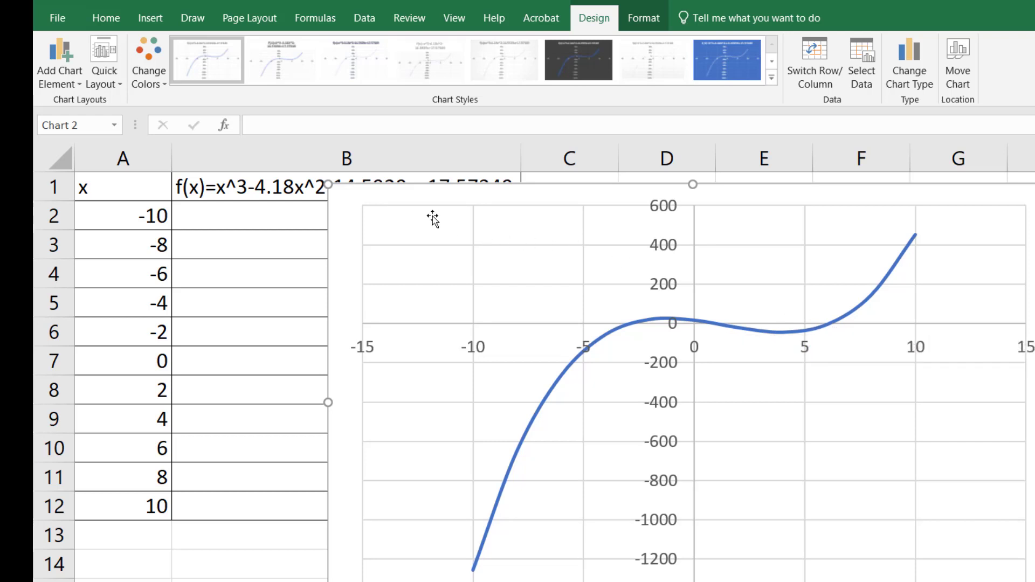
left_click_drag(374, 211, 562, 242)
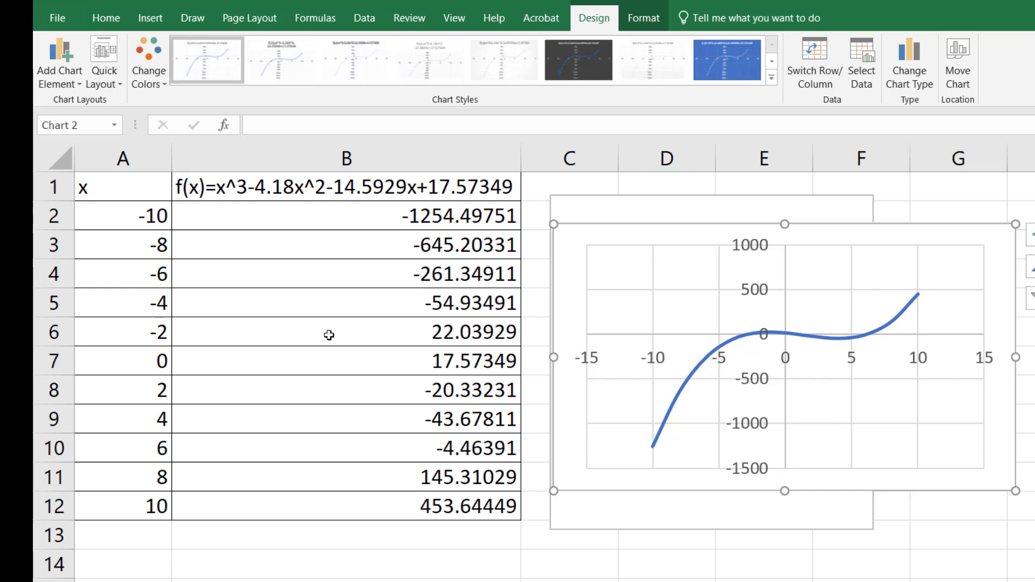
Open Solver with B6, the f(x) value at x = -2, as the objective and a target value of 0
left_click_drag(329, 335, 133, 303)
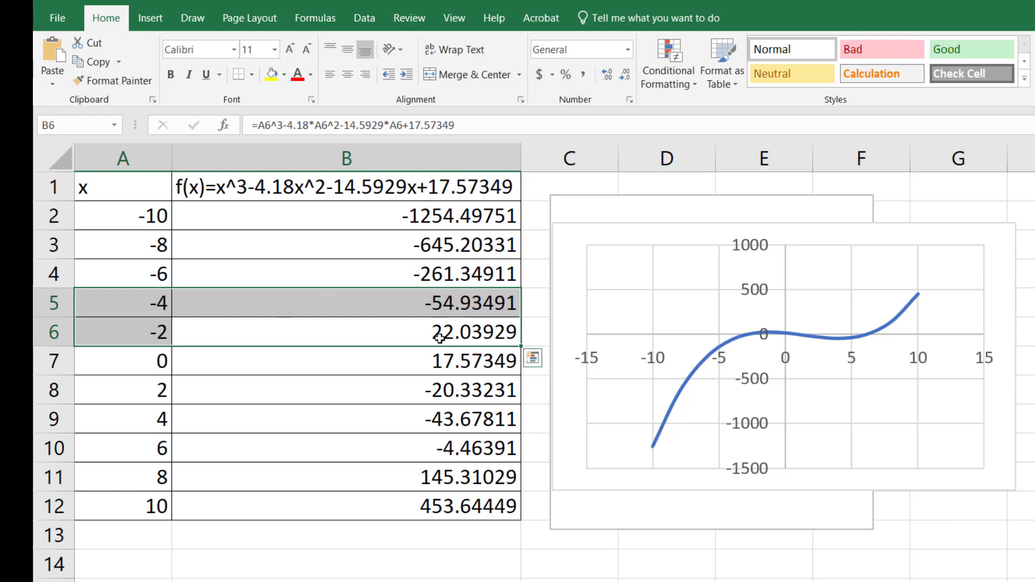
left_click(441, 303)
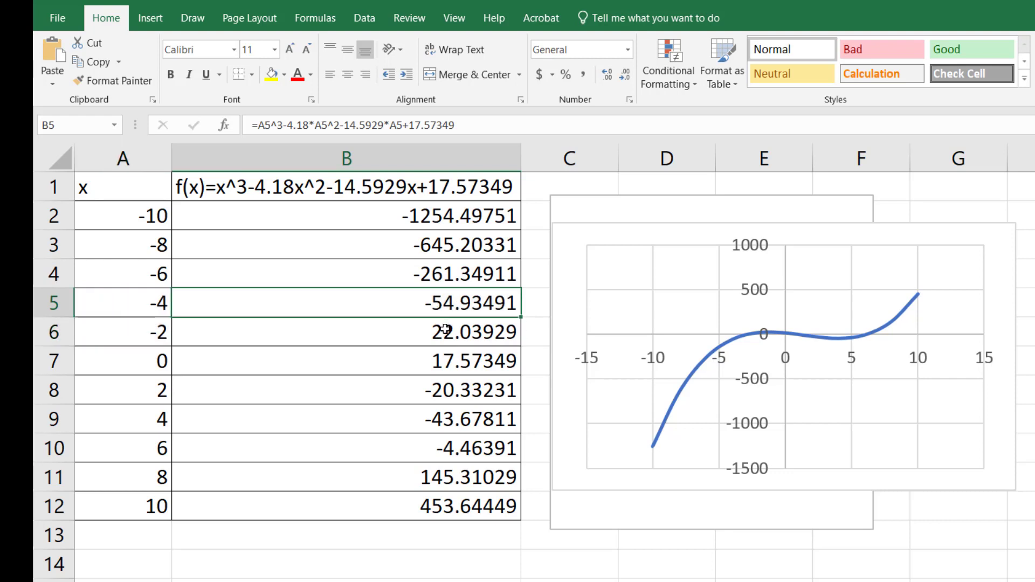
left_click(445, 329)
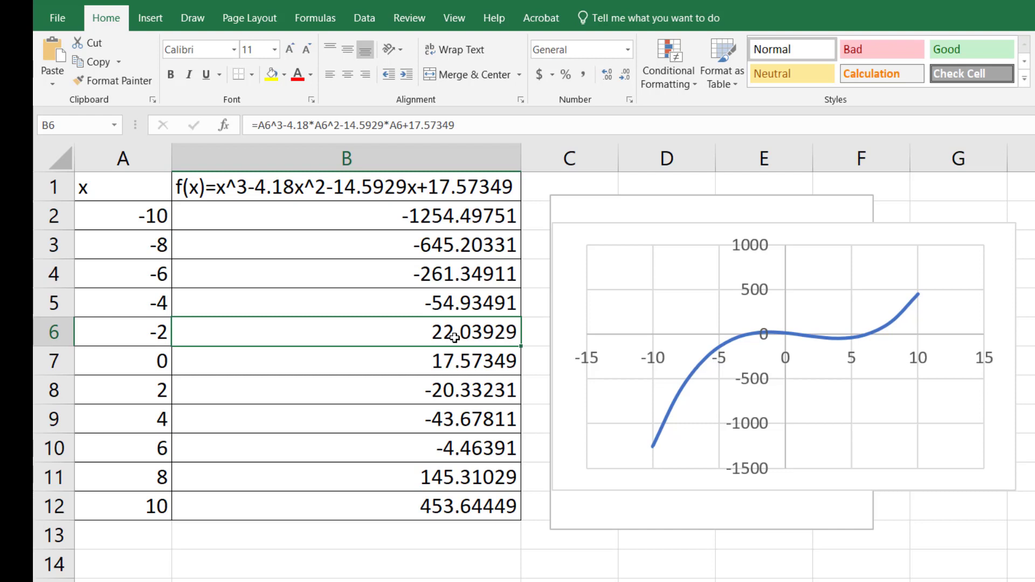
left_click(367, 19)
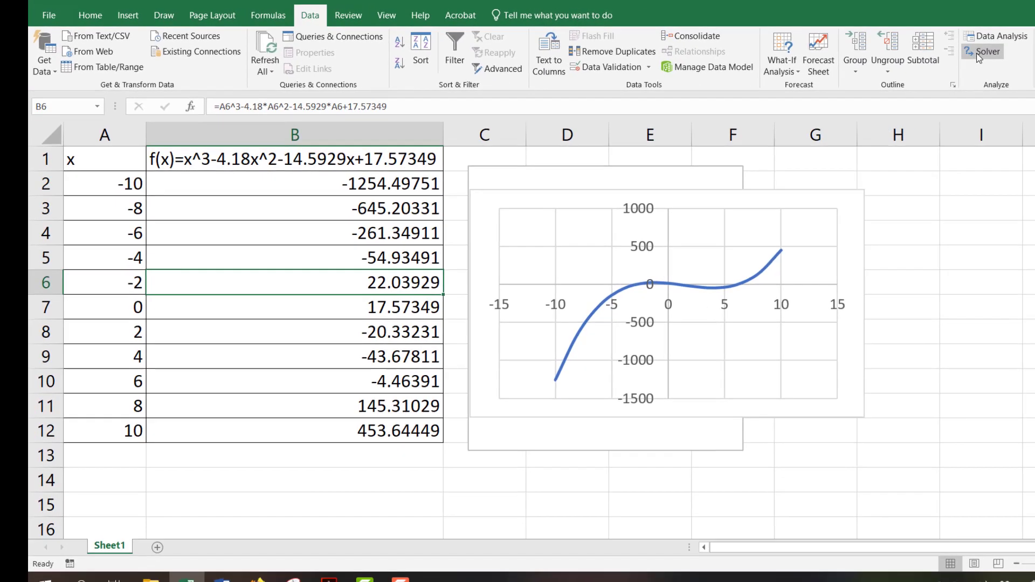
left_click(983, 53)
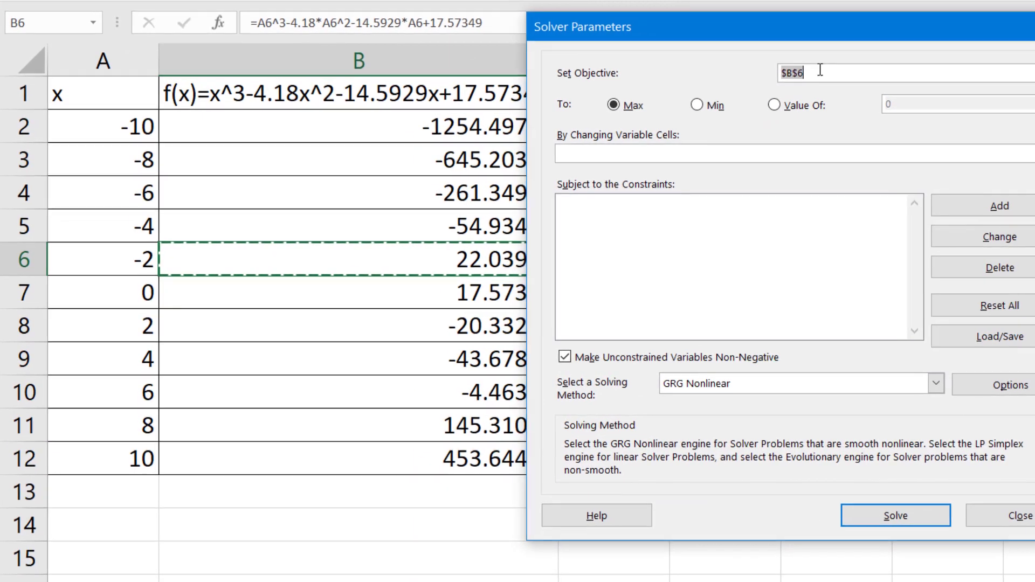
left_click_drag(817, 70, 760, 69)
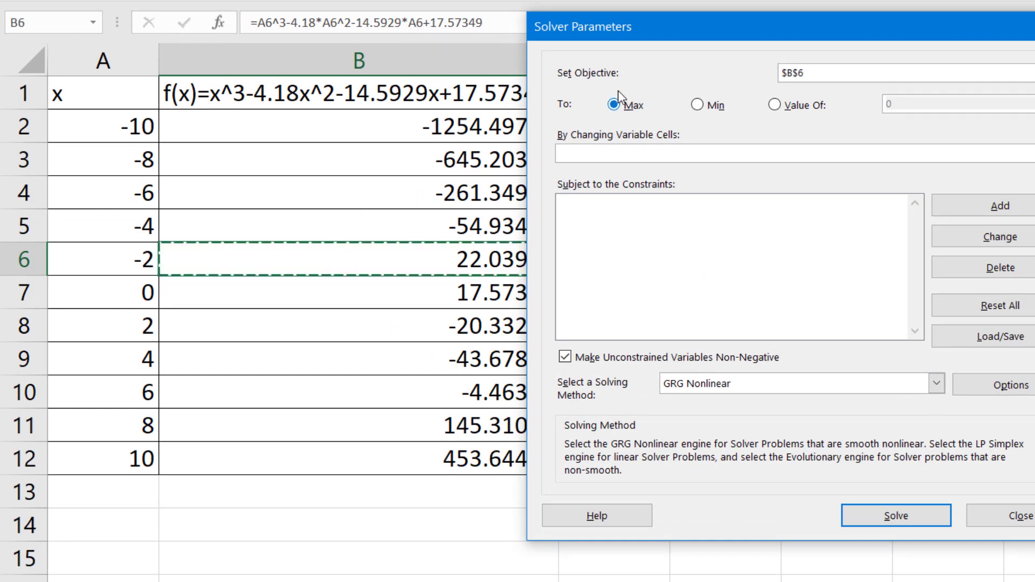
left_click(775, 106)
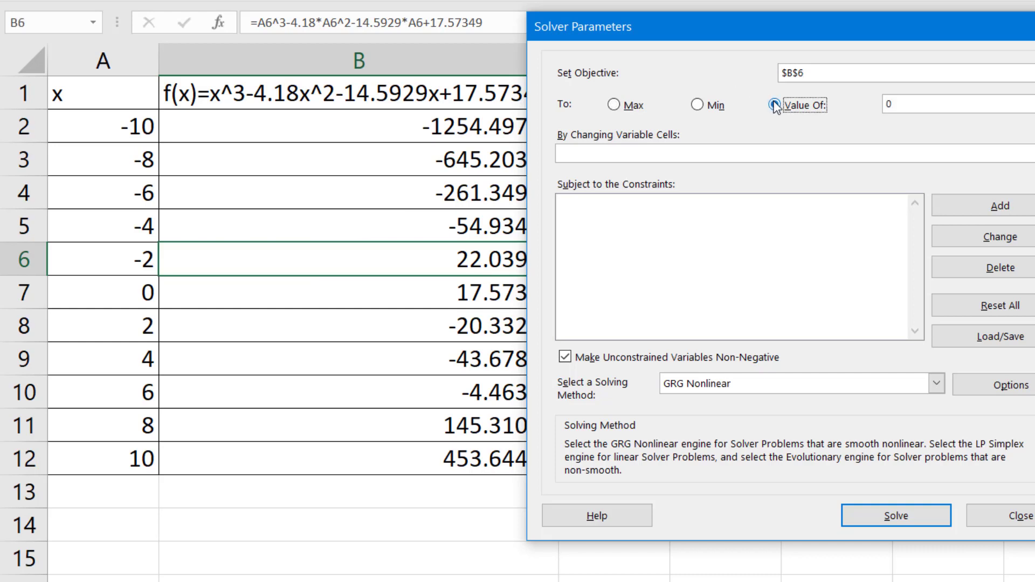
left_click(889, 106)
Solve by changing cell A6 with the non-negative restriction on unconstrained variables turned off, and keep the Solver solution
left_click(113, 264)
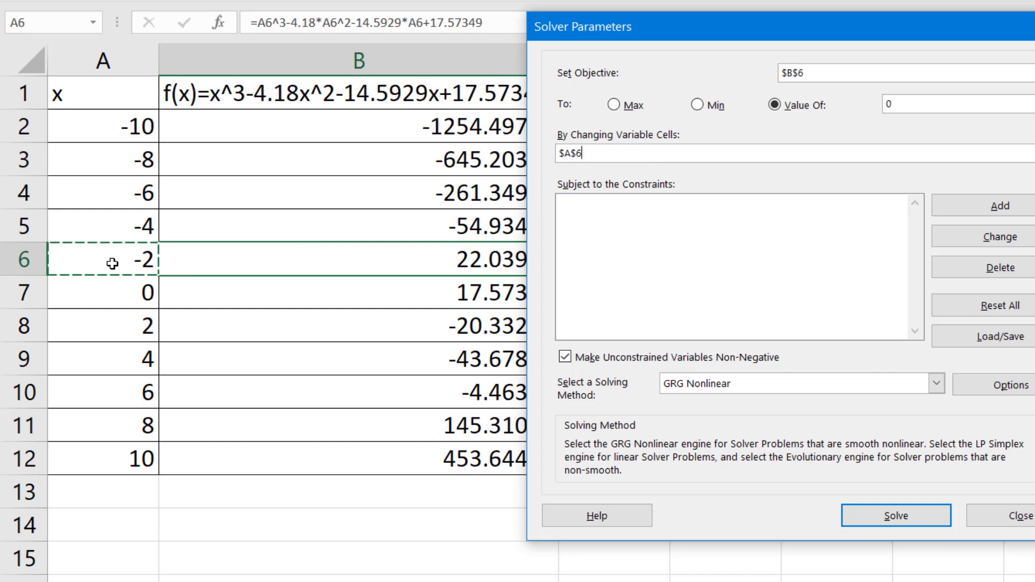
left_click(565, 357)
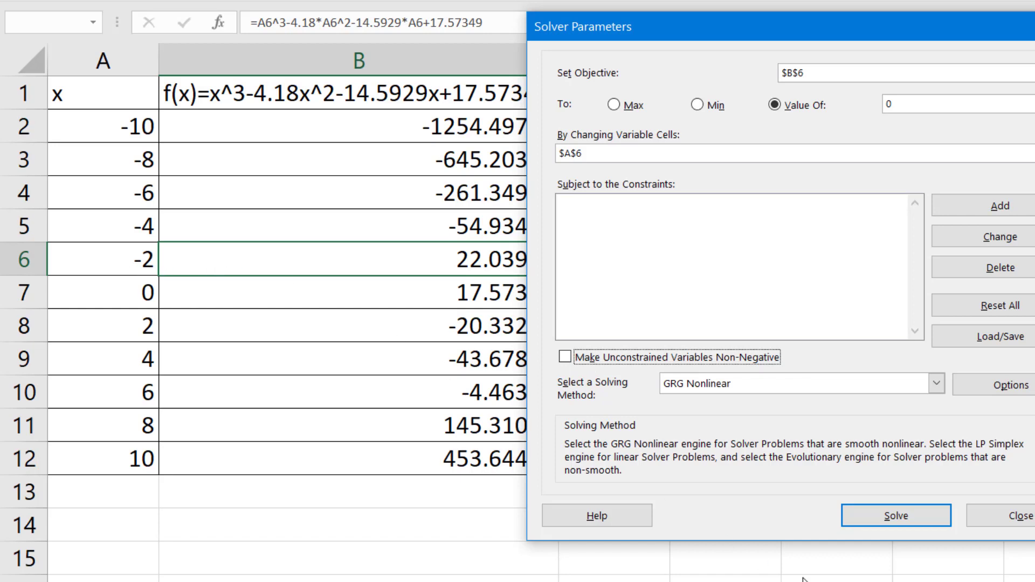
left_click(883, 518)
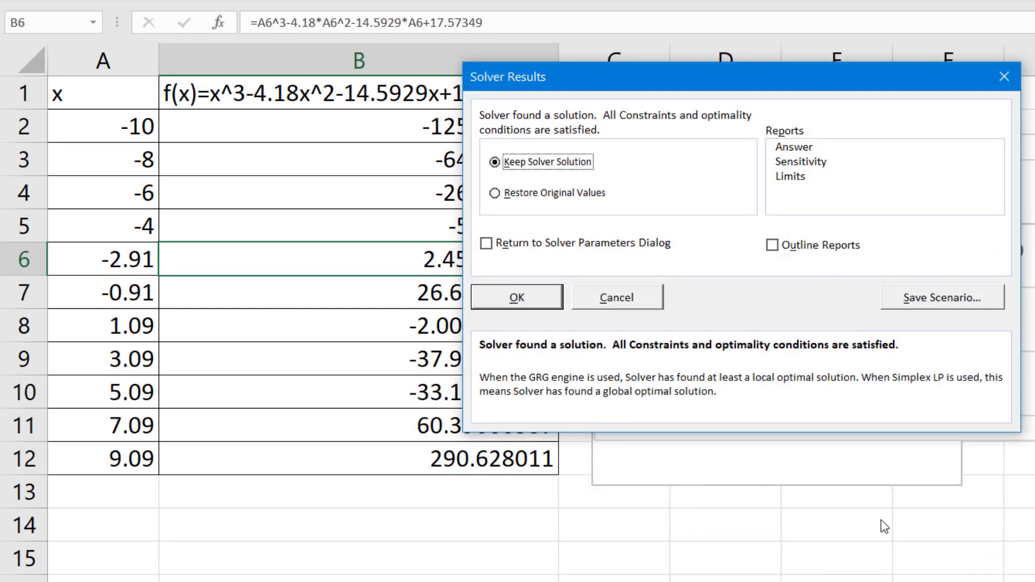
left_click(531, 308)
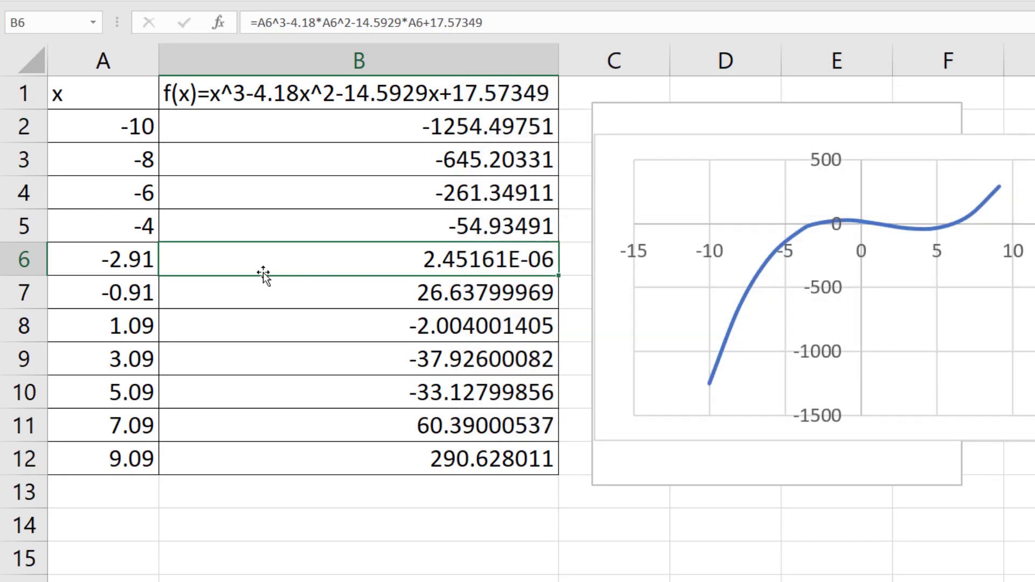
Write the f(x) result of B6 in decimal form in the text box as ".00000245161 is really just 0"
left_click(107, 260)
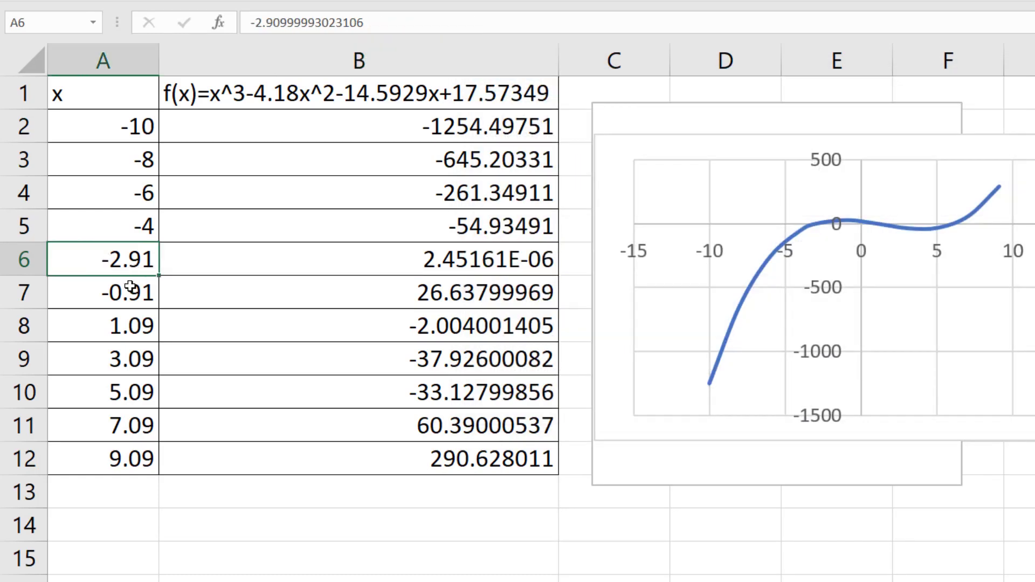
left_click(428, 260)
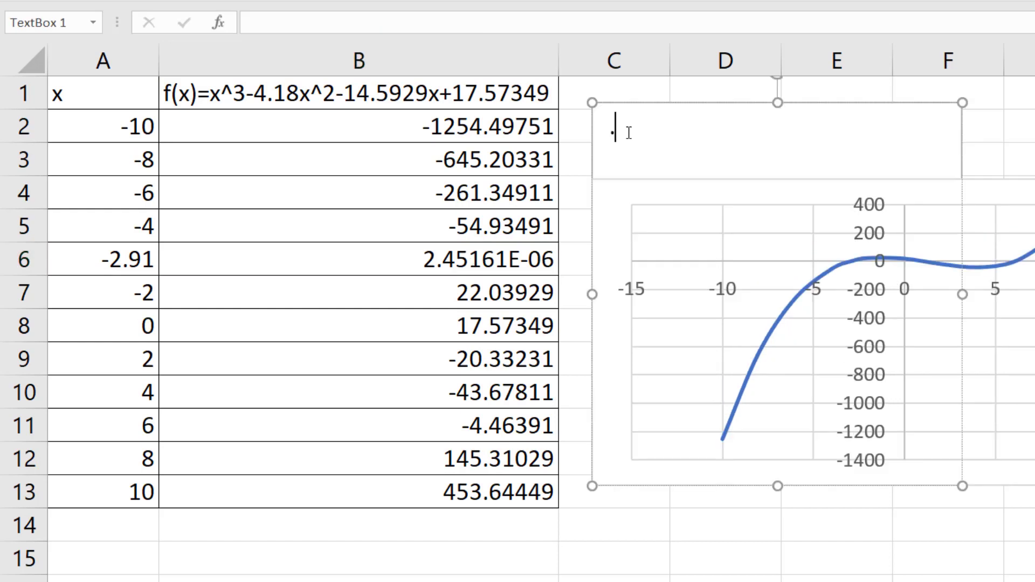
type("000002")
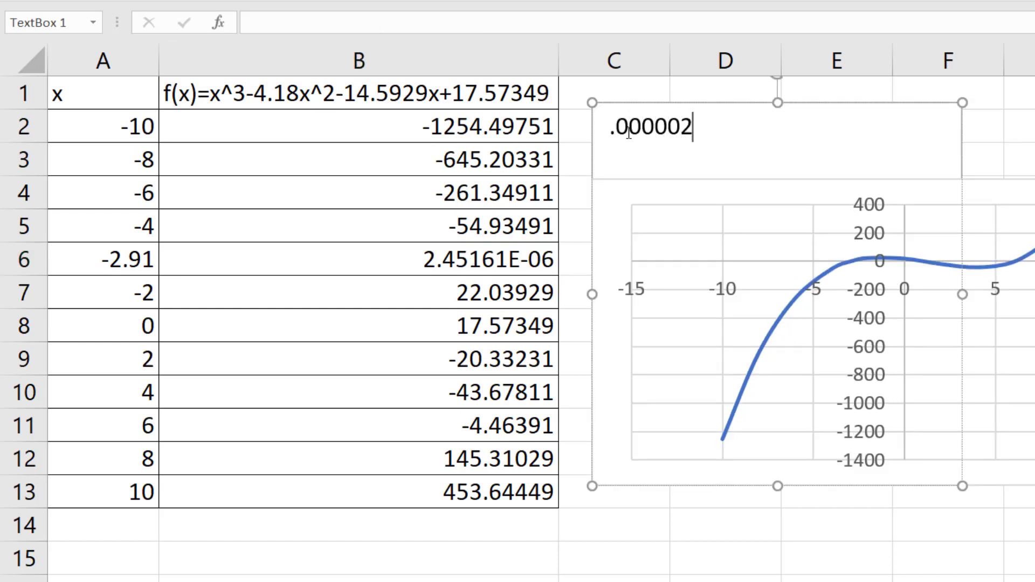
type("45161")
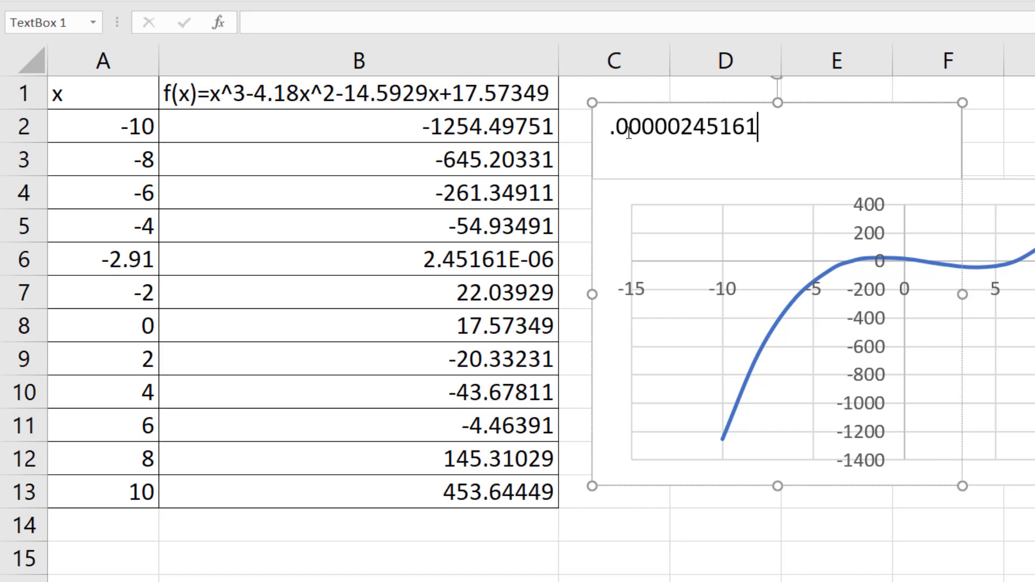
type("  is really just 0")
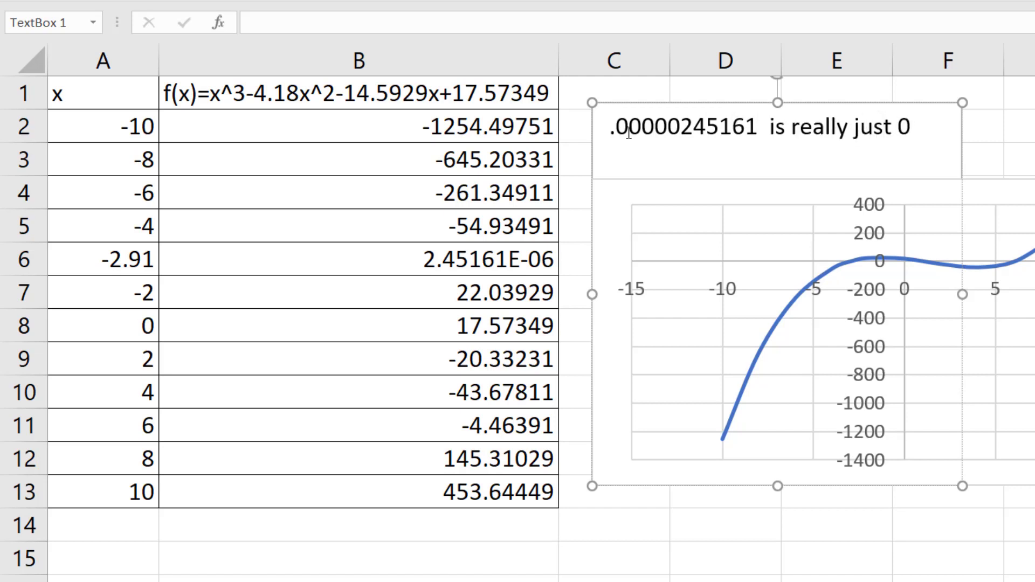
key("Return")
Highlight the solved pair in A6:B6 with a yellow fill
left_click(142, 264)
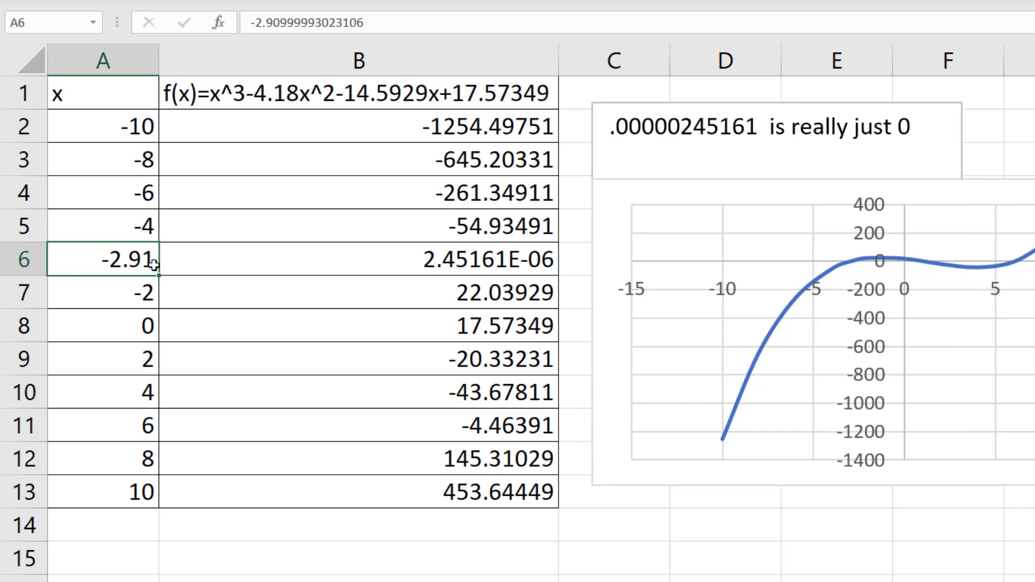
left_click(247, 262)
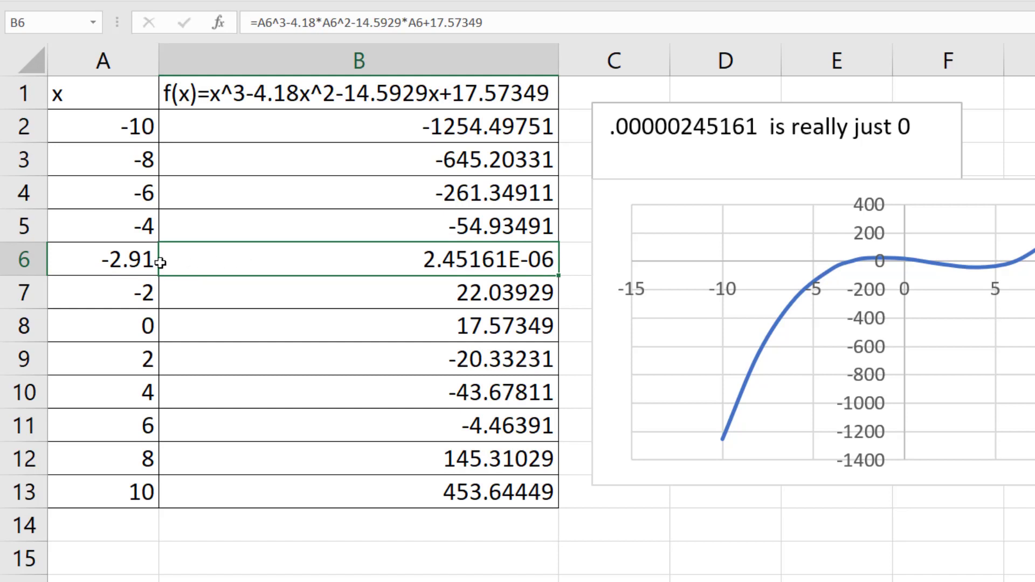
left_click(132, 265, "shift")
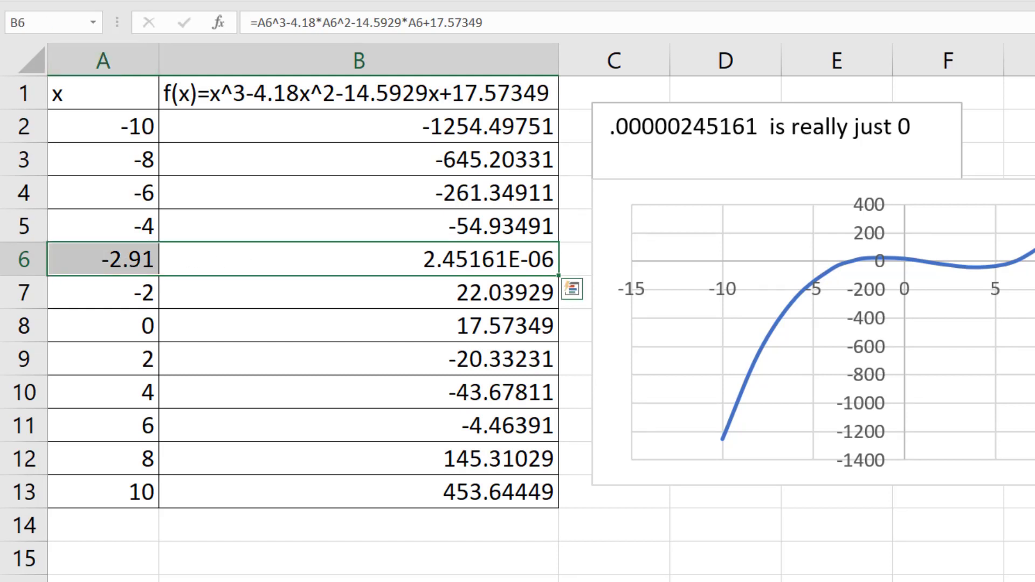
left_click(189, 0)
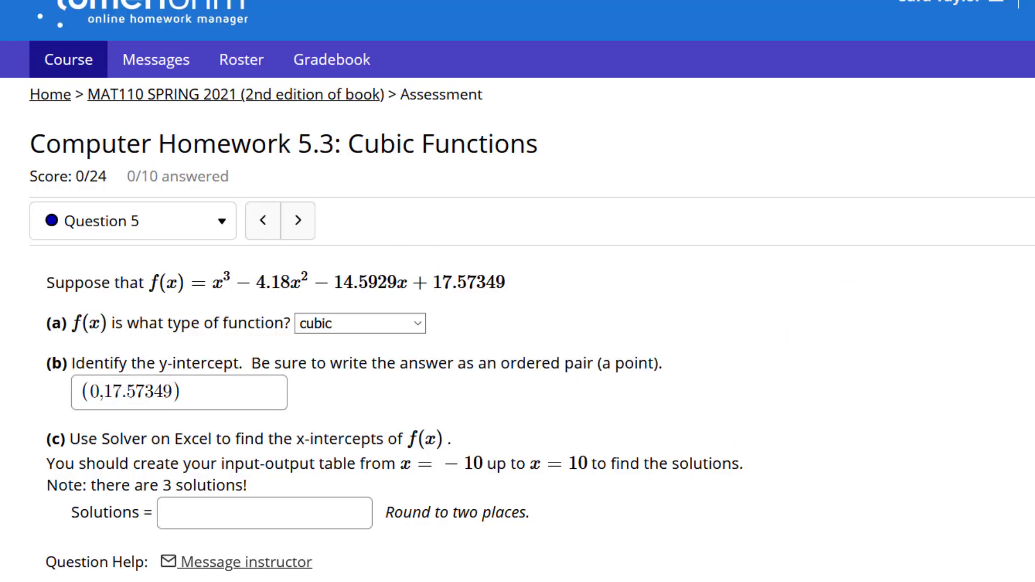
Enter -2.91 followed by a comma as the first x-intercept in the Solutions answer of homework part (c)
left_click(264, 513)
type("-2.91,")
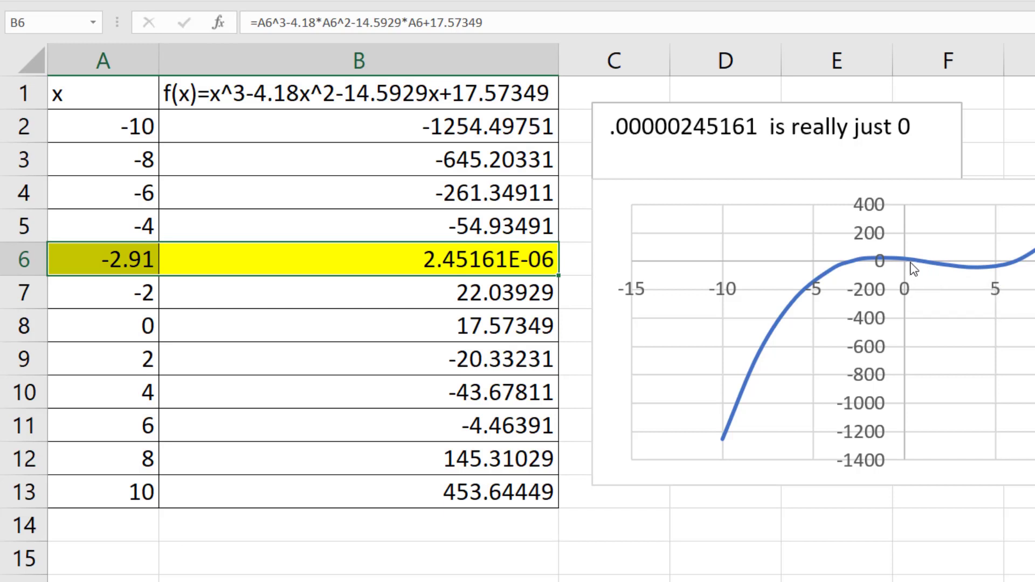
Examine the curve's middle x-axis crossing and compare rows 8 and 9 where f(x) changes sign
mouse_move(920, 263)
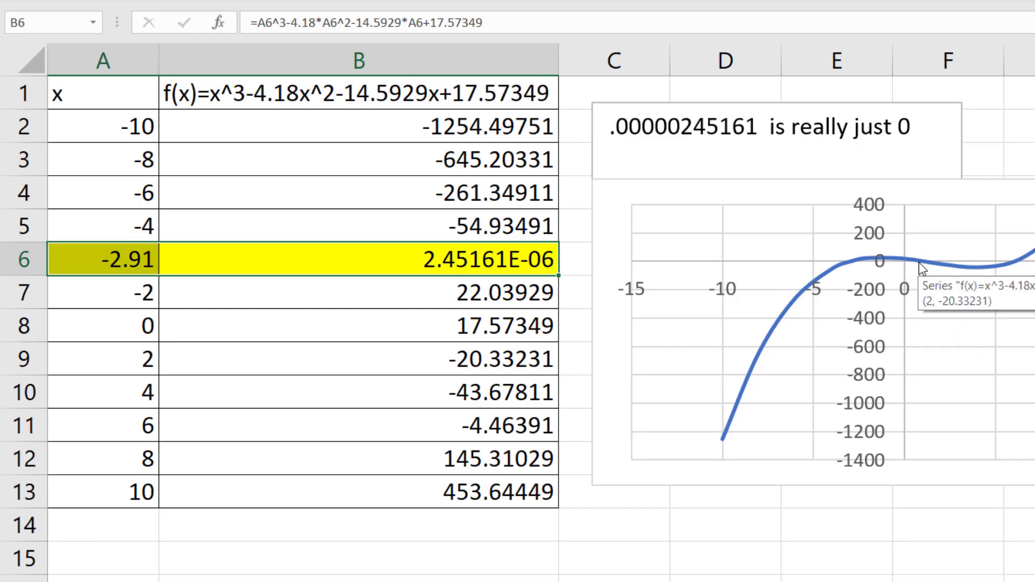
left_click(429, 327)
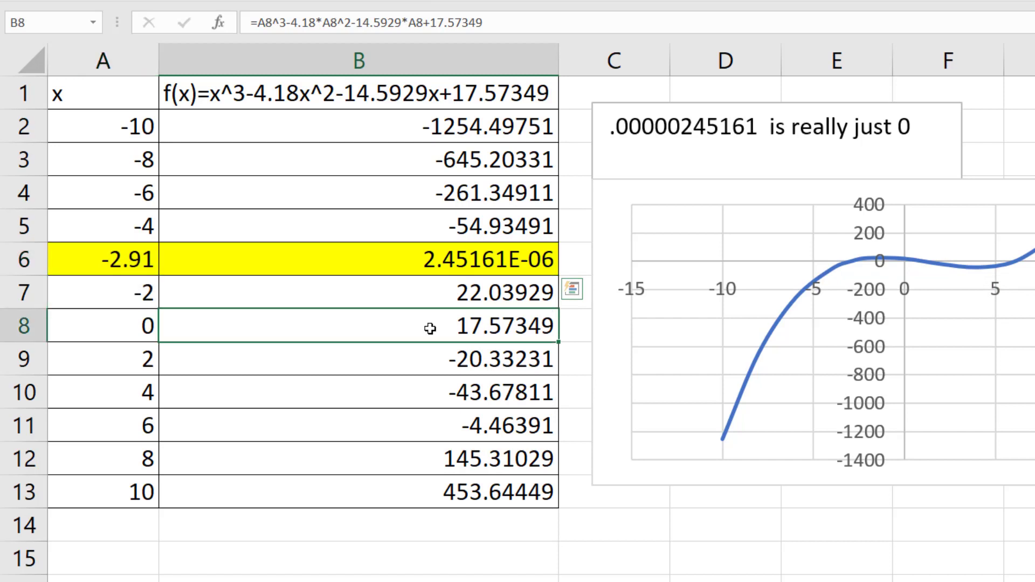
left_click_drag(429, 327, 145, 350)
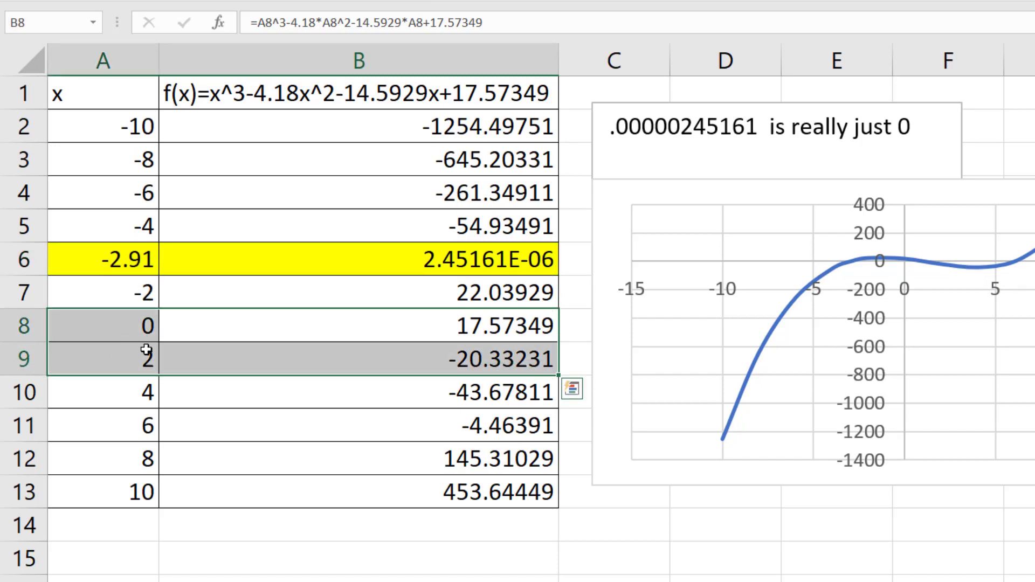
left_click(381, 332)
left_click(383, 366)
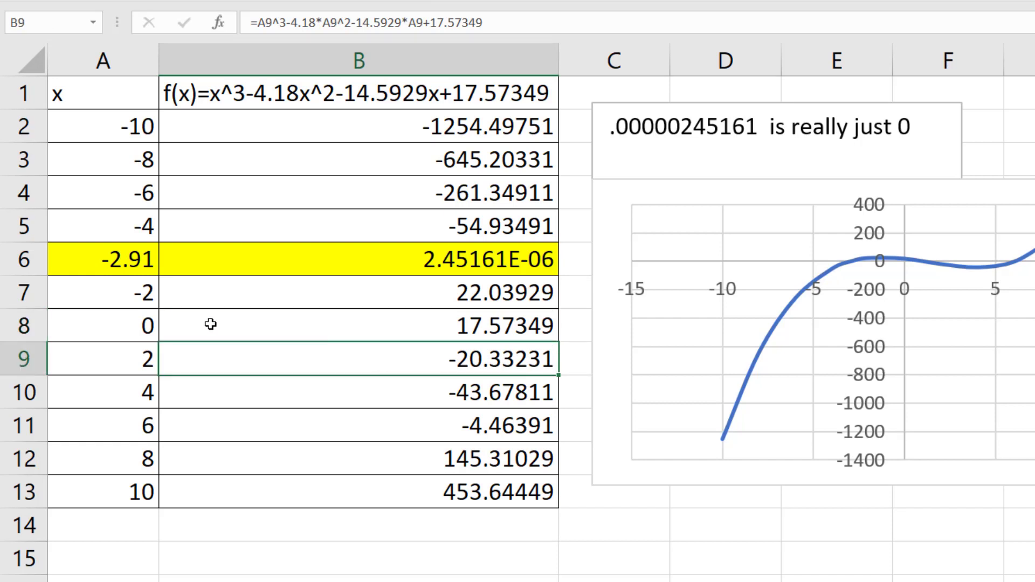
left_click(86, 325)
left_click(111, 358)
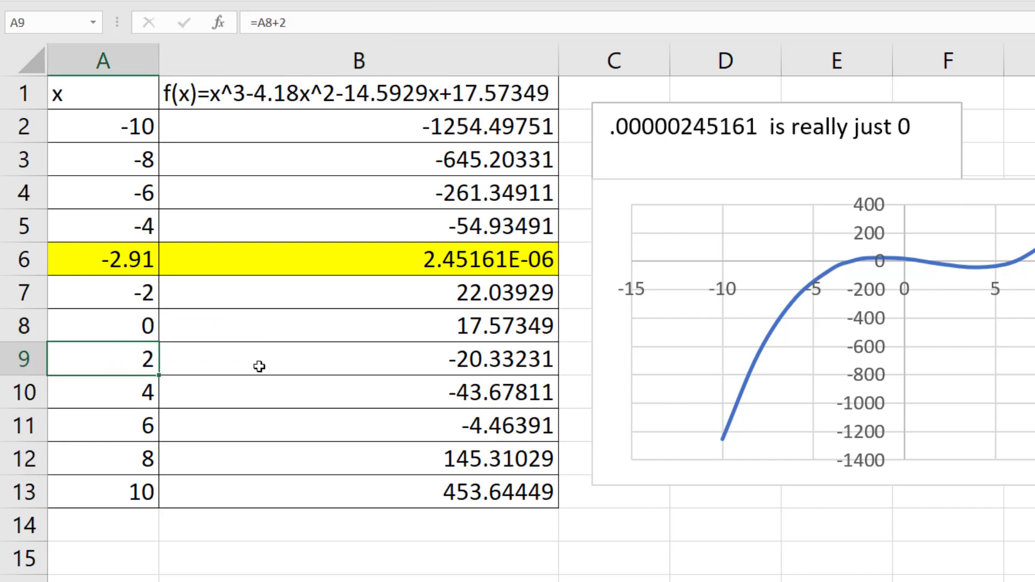
Open Solver with B9, the f(x) value at x = 2, as the objective and a target value of 0
left_click(420, 358)
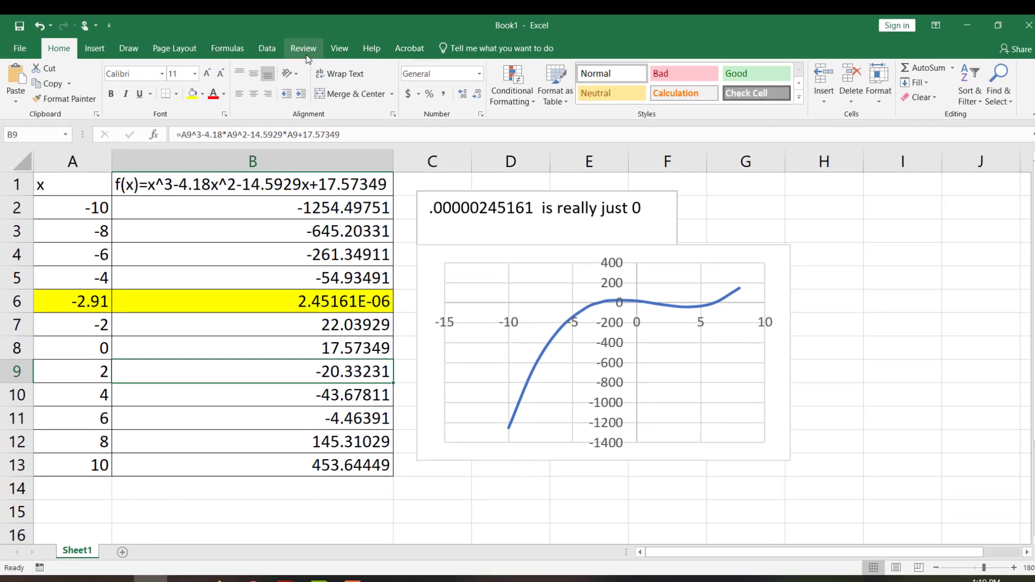
left_click(267, 48)
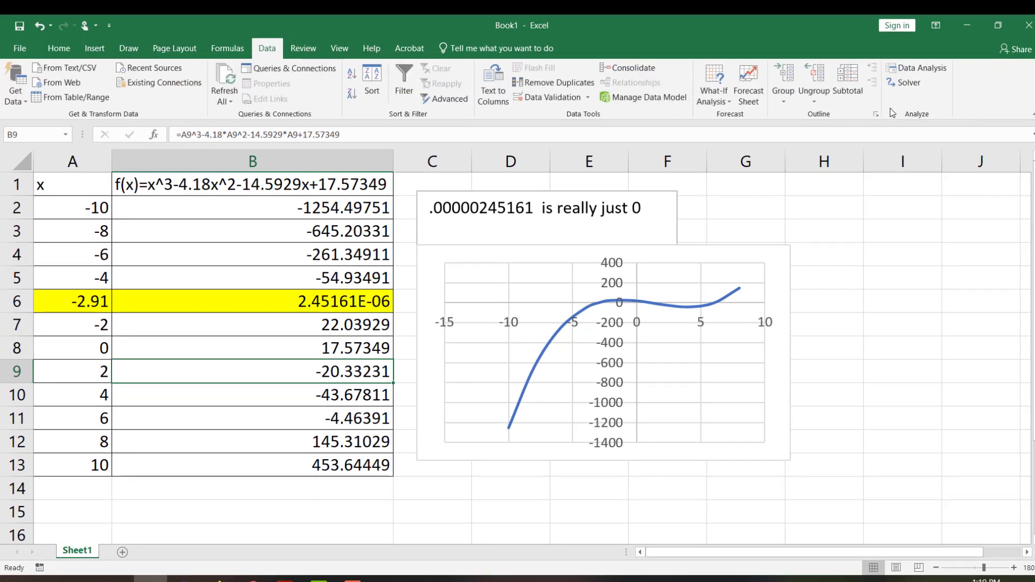
left_click(907, 83)
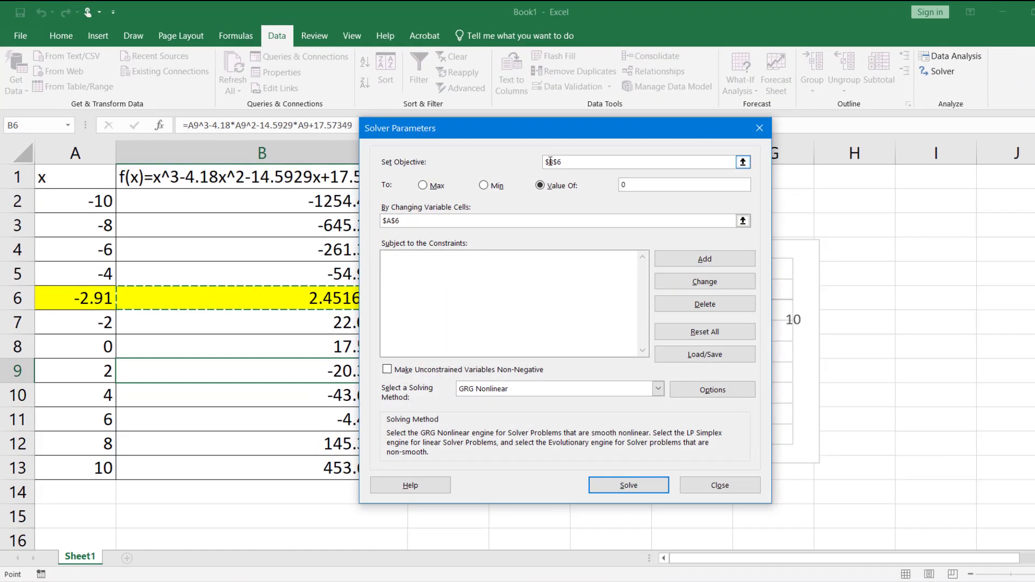
key("BackSpace")
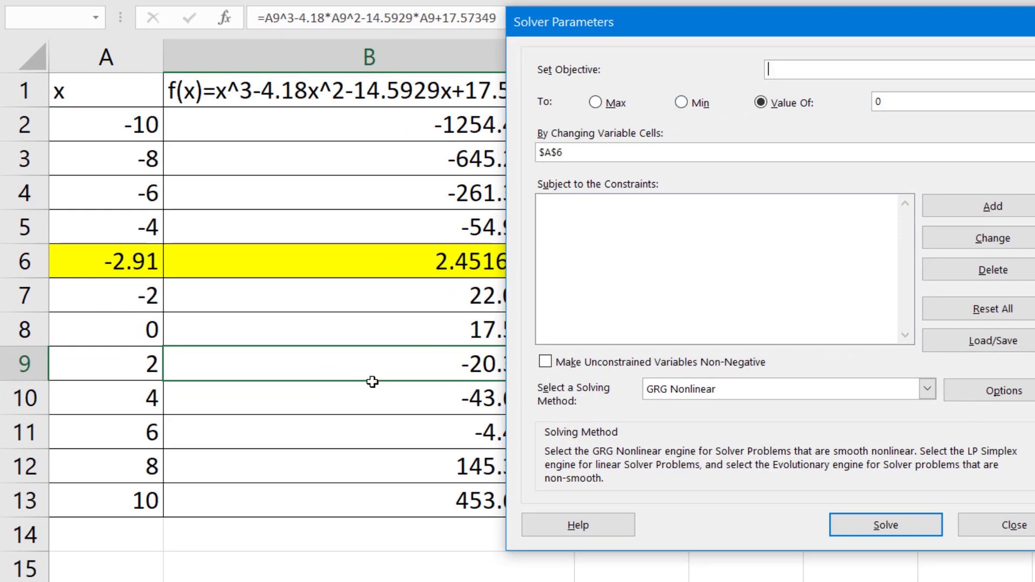
left_click(367, 369)
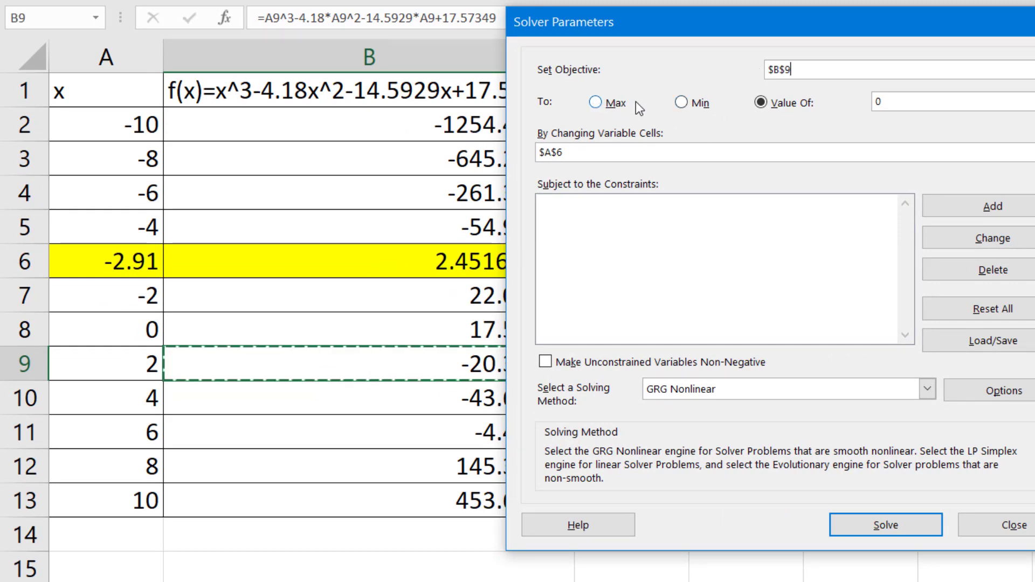
left_click(760, 102)
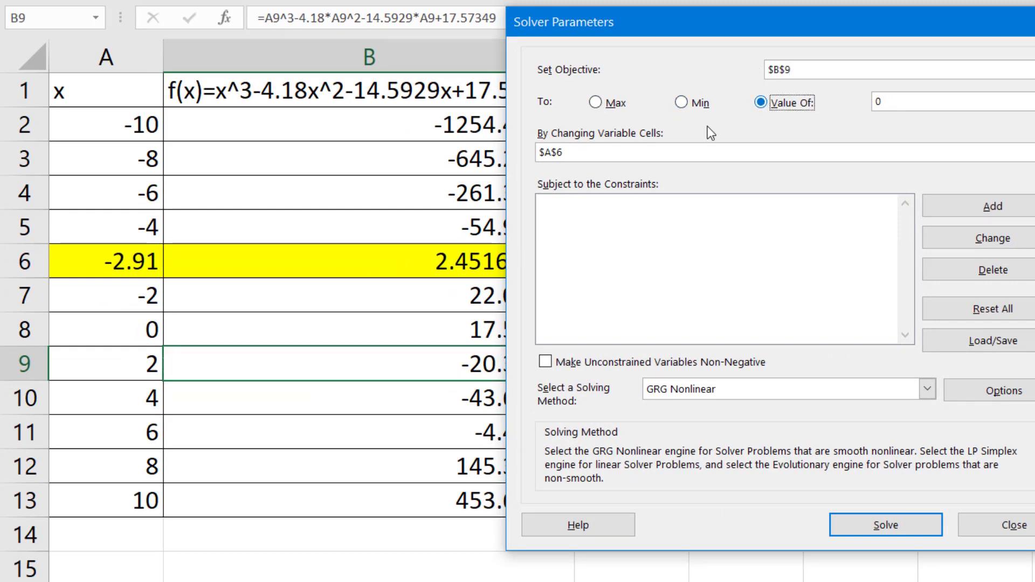
Change the Solver variable cell to A9, solve, and keep the Solver solution
left_click_drag(582, 153, 506, 154)
key("BackSpace")
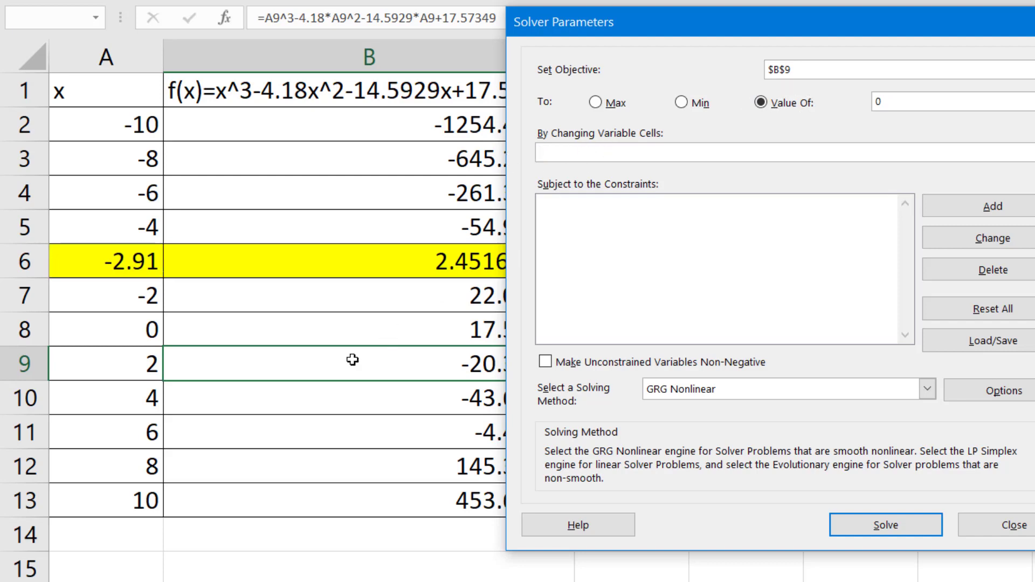
left_click(153, 364)
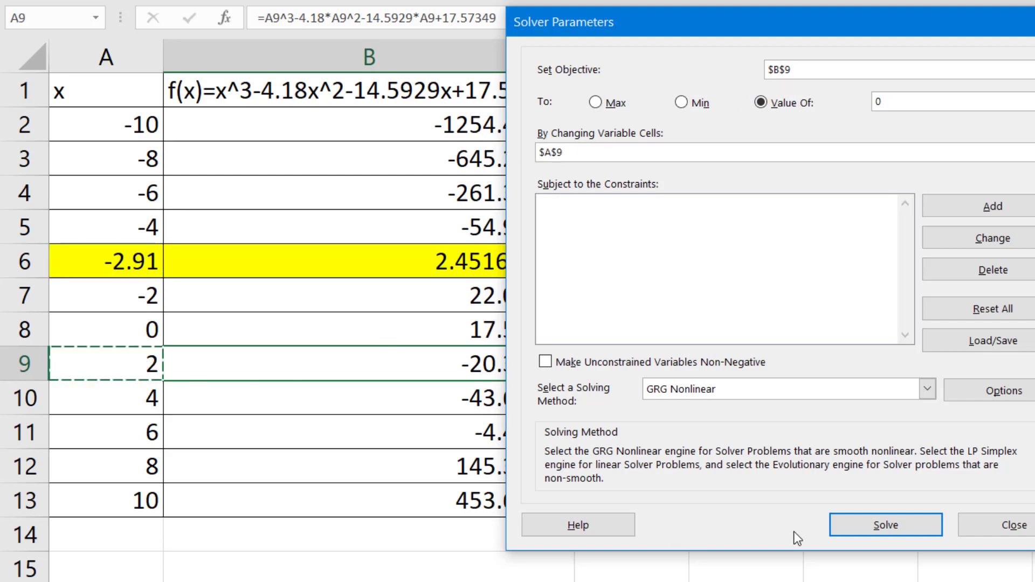
left_click(874, 522)
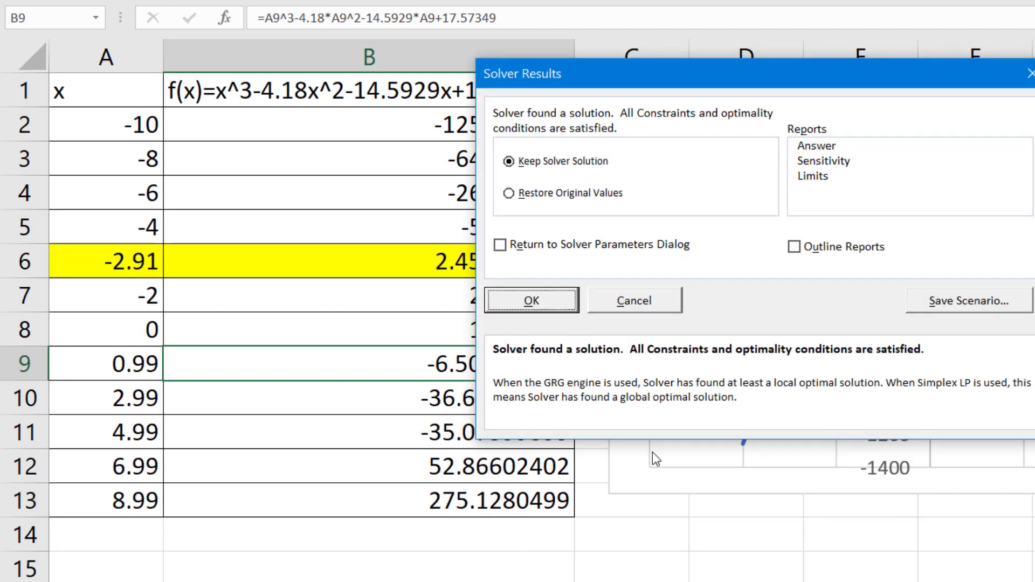
left_click(561, 309)
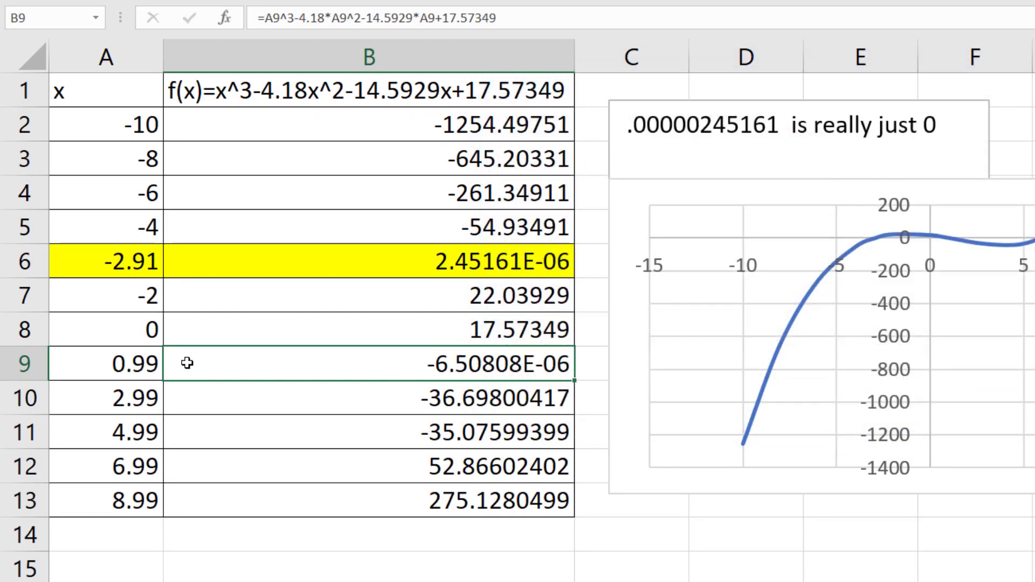
Check the solved pair in row 9 and replace the formula in A10 with the value 2
left_click(139, 367)
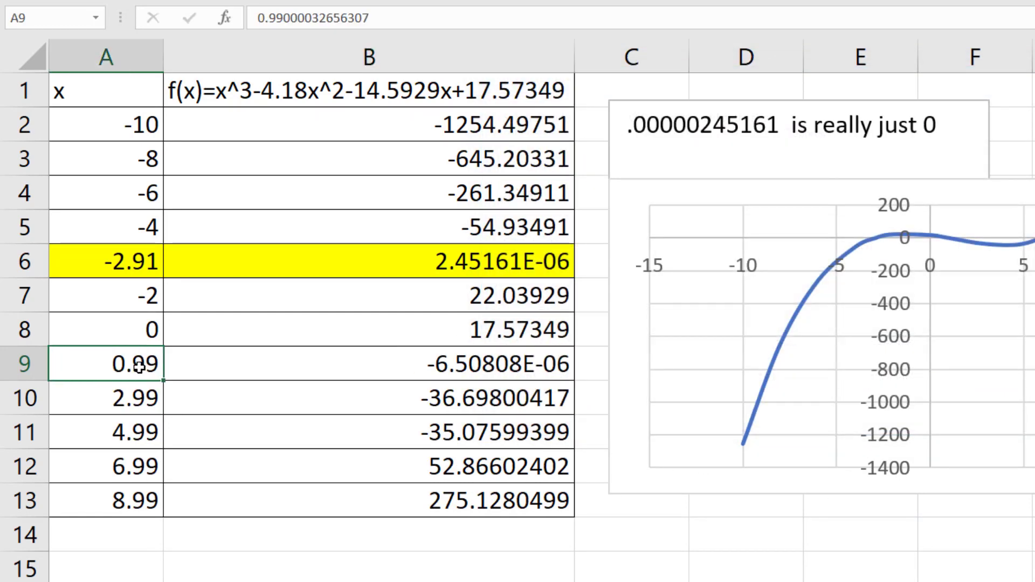
left_click(250, 359)
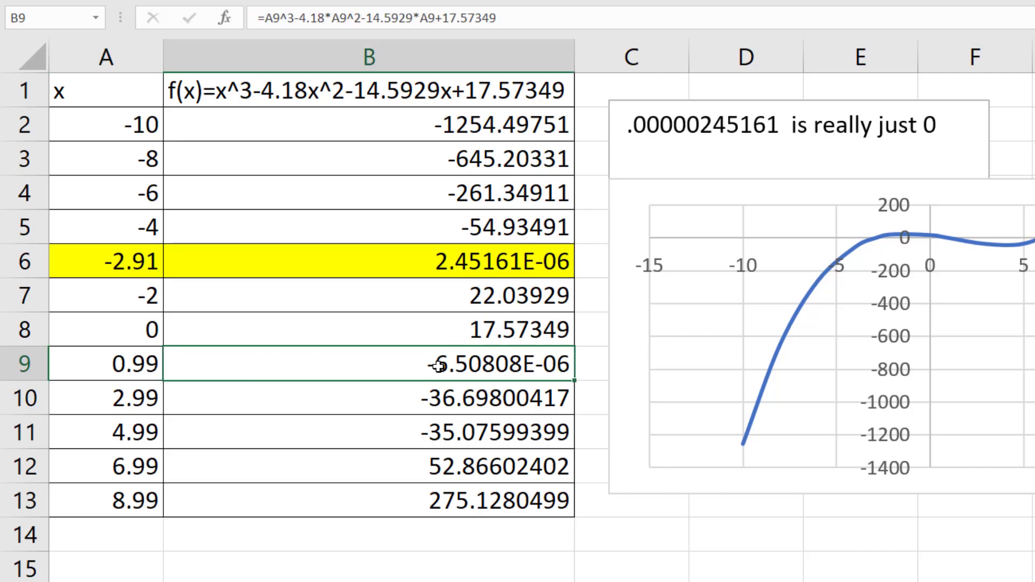
left_click(136, 401)
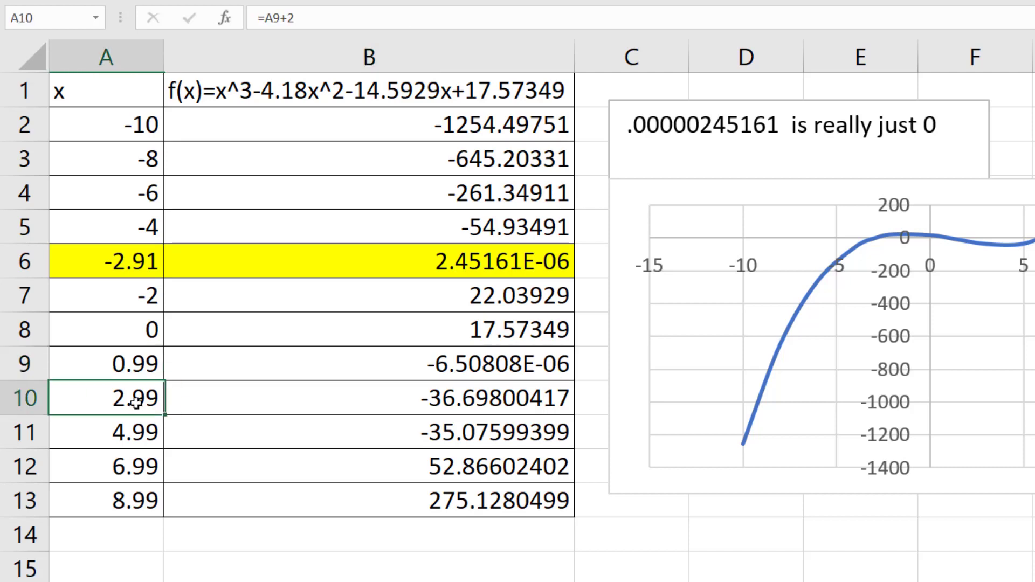
type("2")
key("Return")
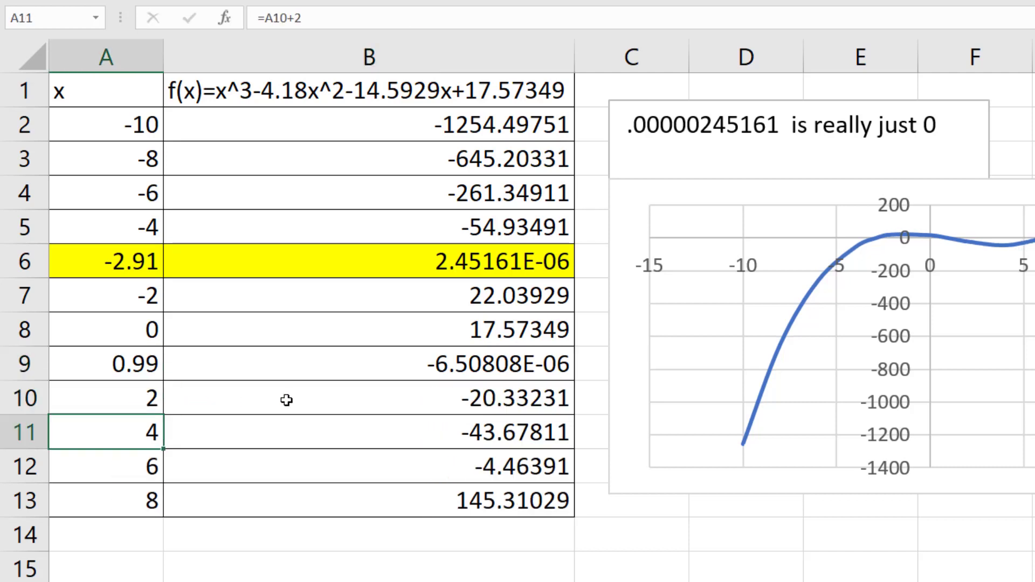
Add a second line to the text box with B9's result as -.650808E-6 and -.000000650808, noting that it is really just 0
left_click(434, 361)
left_click(973, 120)
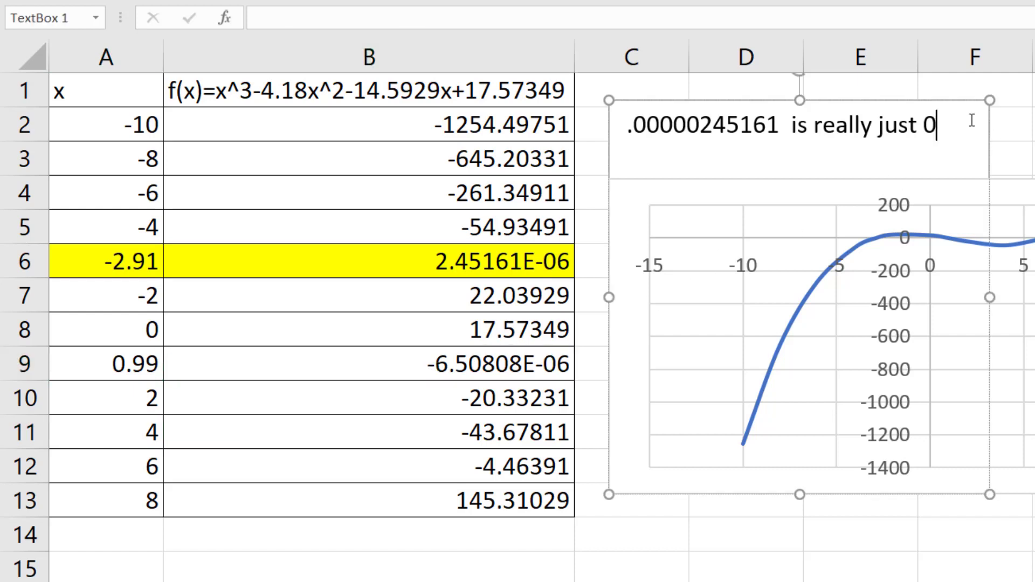
key("Return")
type("-.65080")
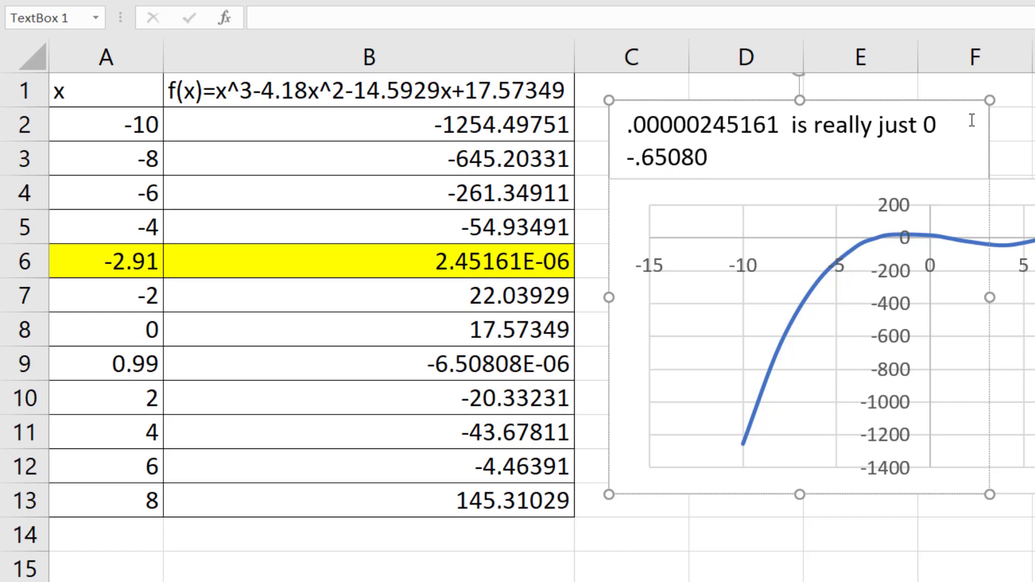
type("8E-6")
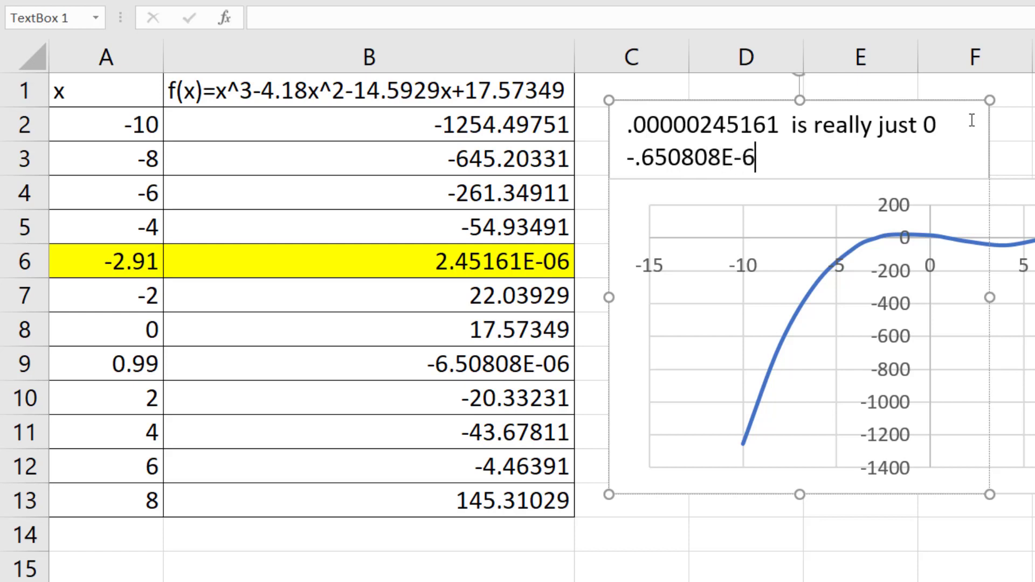
type("  -.000")
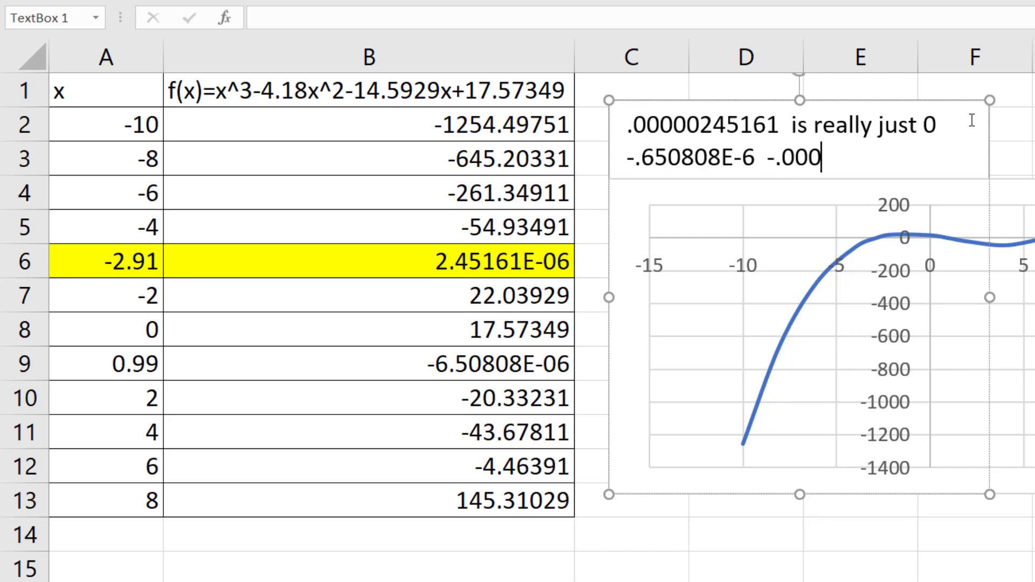
type("0000")
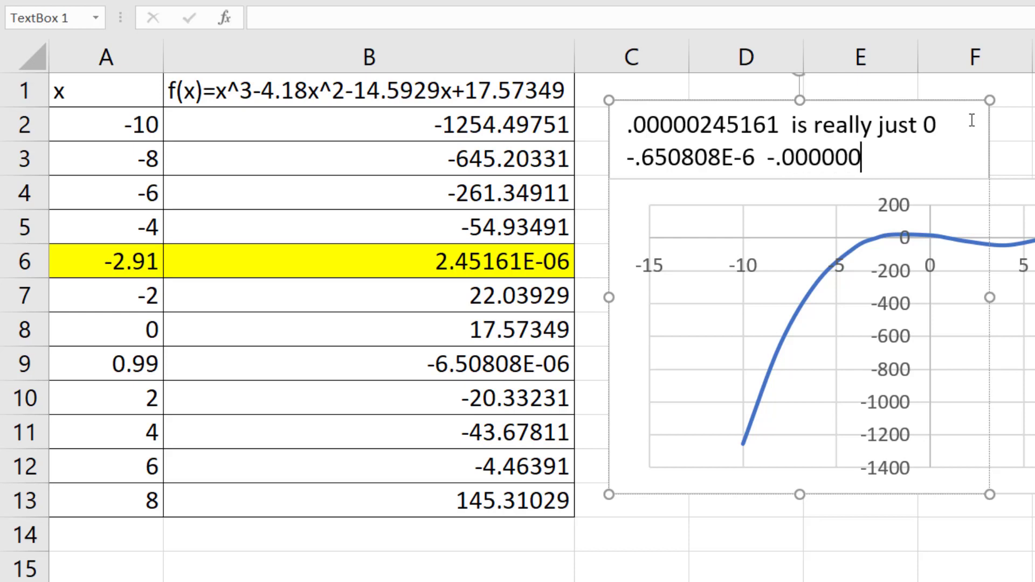
key("BackSpace")
type("650808 is")
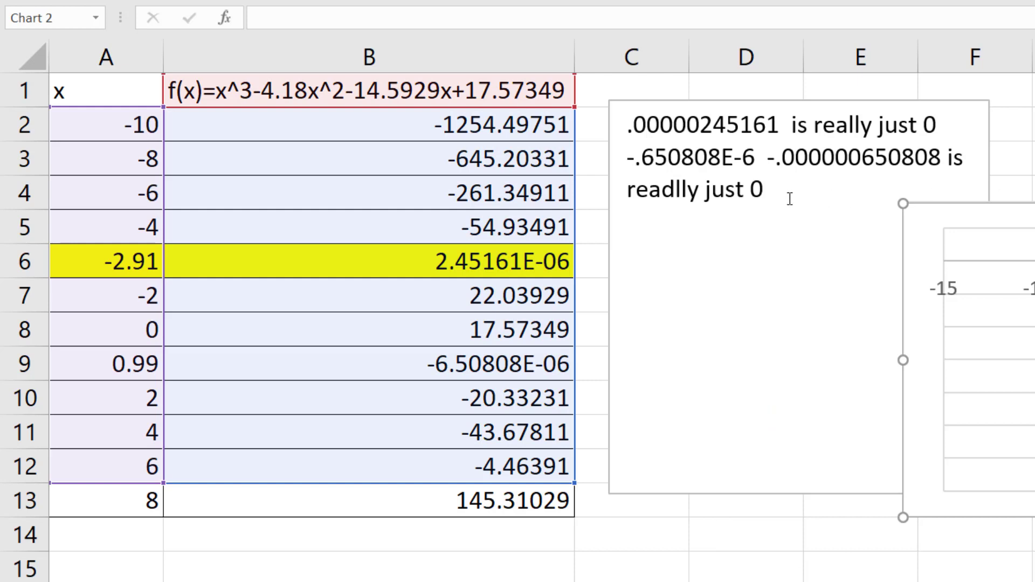
Highlight the solved pair in A9:B9 with a green fill
left_click(794, 193)
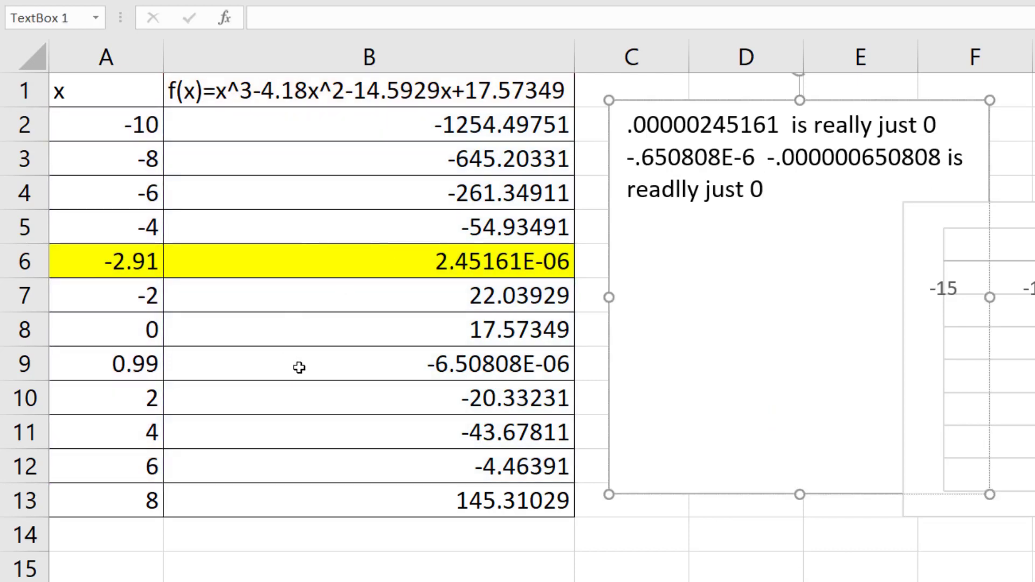
left_click(211, 364)
left_click_drag(211, 364, 146, 365)
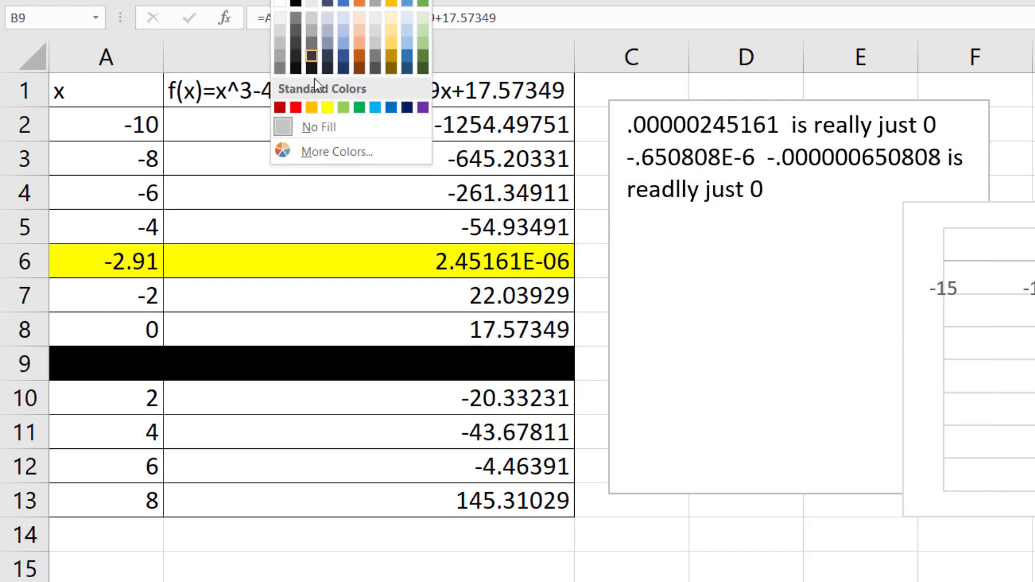
left_click(361, 108)
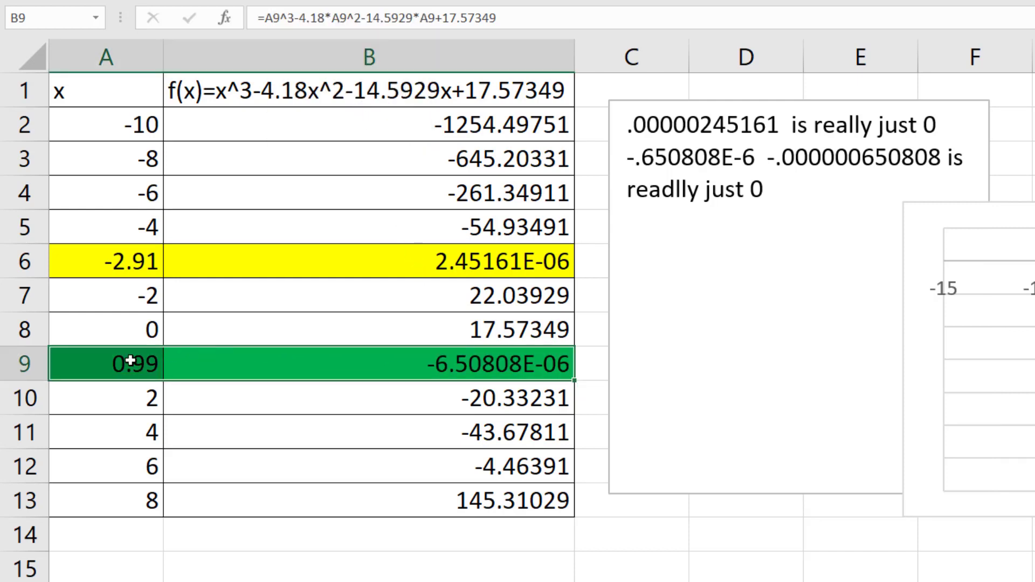
Examine the chart's rightmost zero crossing and compare the f(x) values at x = 6 and x = 8
left_click(228, 367)
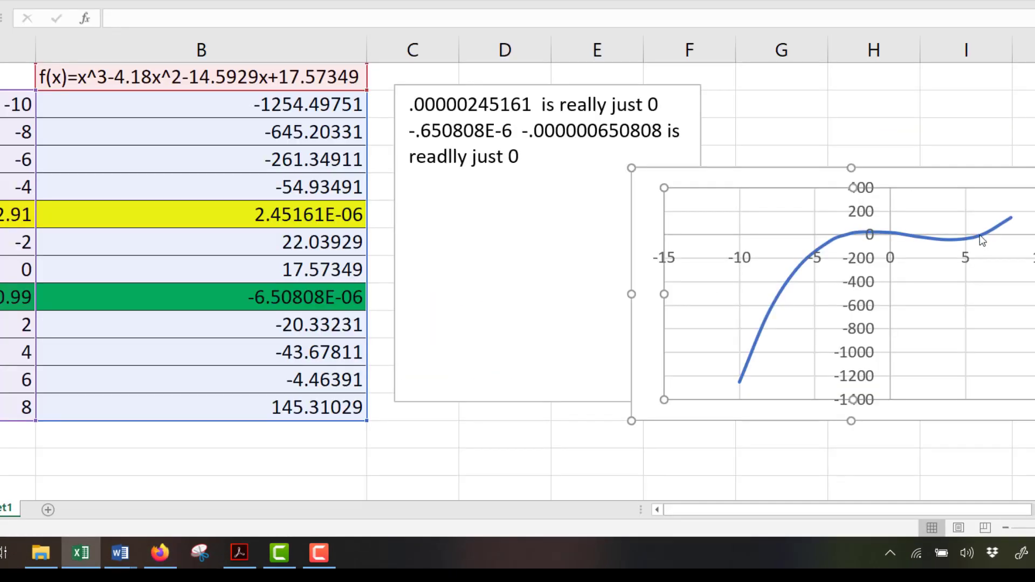
mouse_move(981, 234)
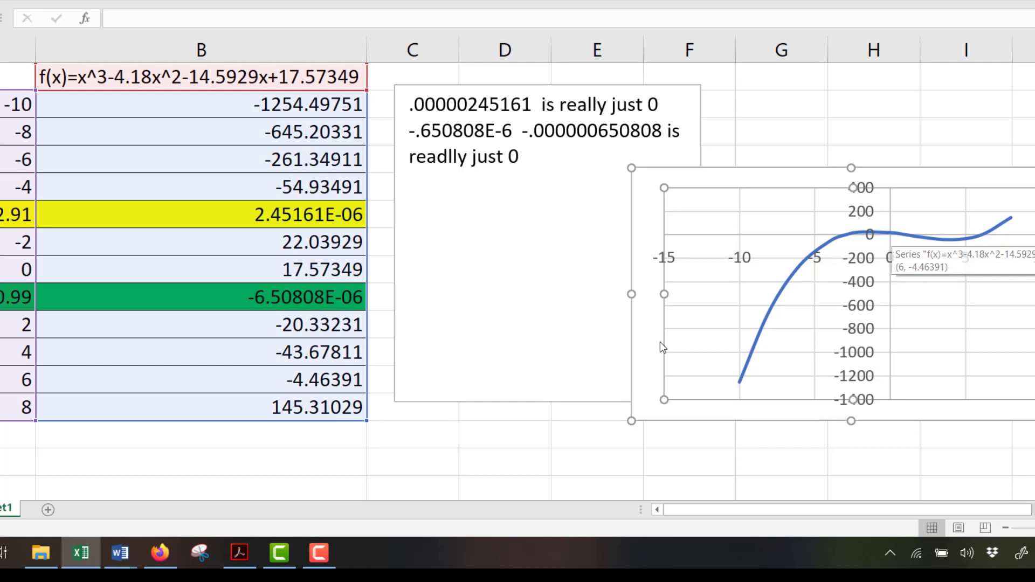
left_click(208, 390)
left_click_drag(208, 394, 208, 398)
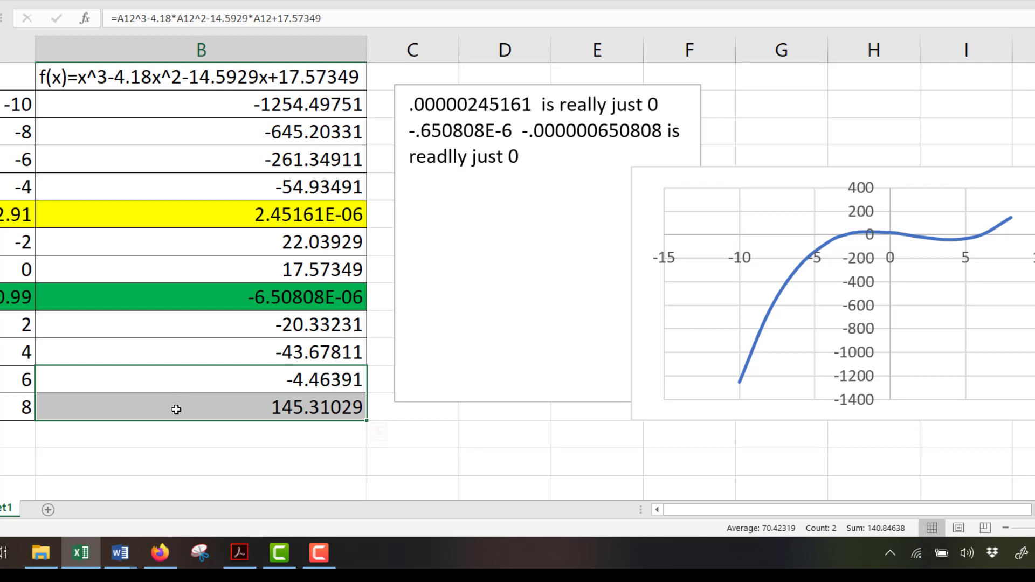
left_click_drag(173, 410, 24, 386)
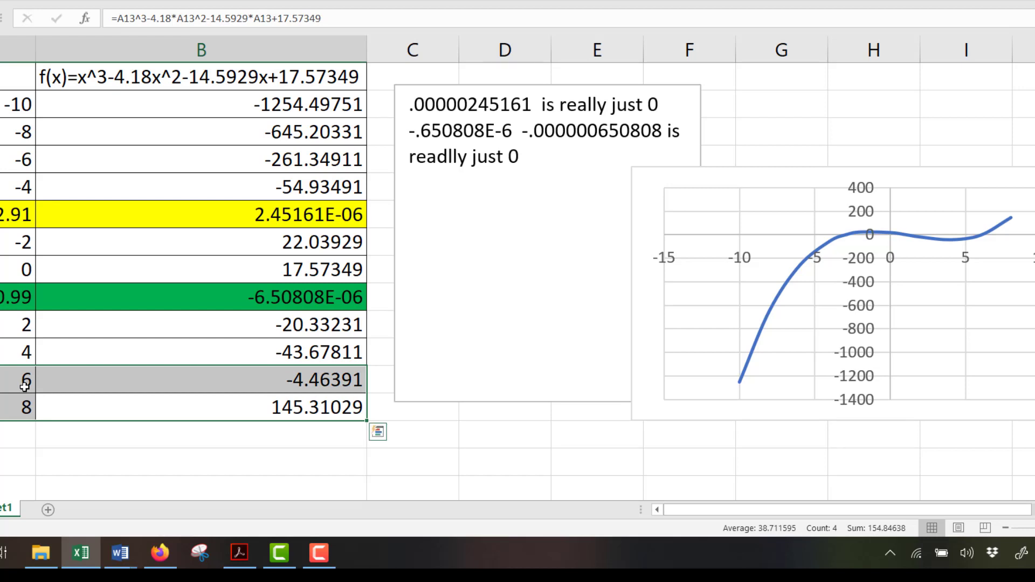
Open Solver and set B12, the f(x) value at x = 6, as the objective
left_click(179, 380)
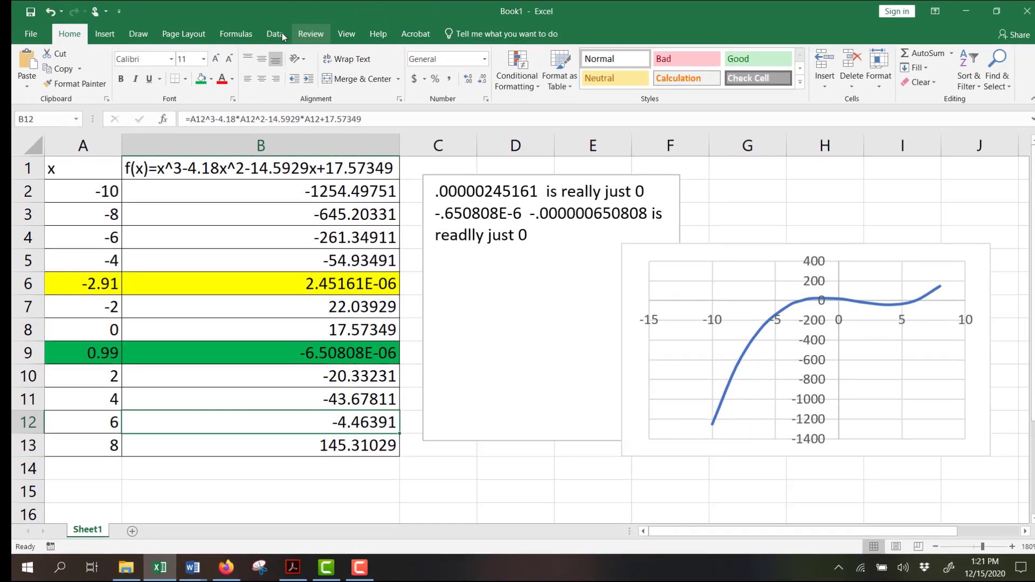
left_click(280, 43)
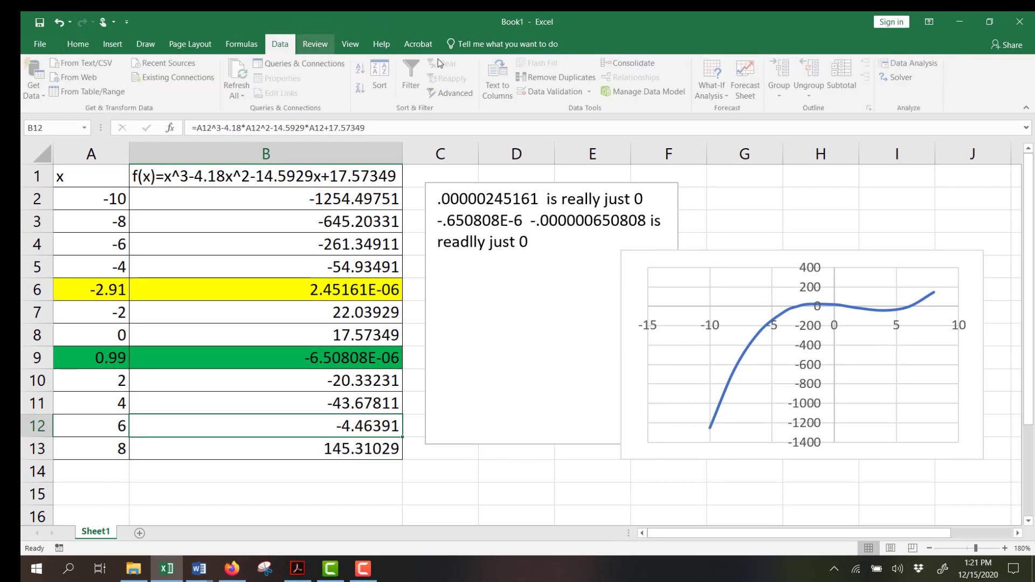
left_click(904, 80)
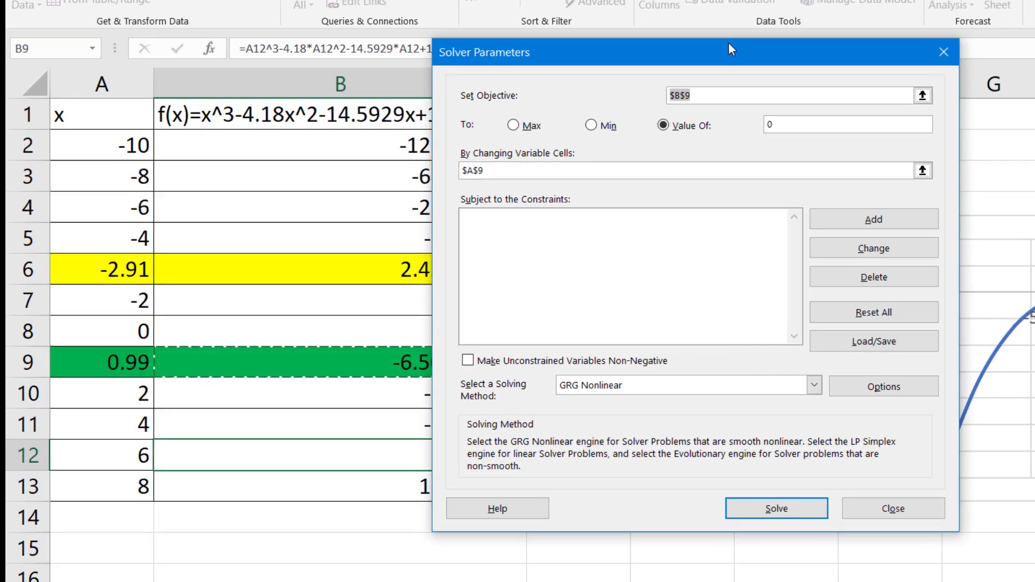
left_click_drag(730, 50, 875, 53)
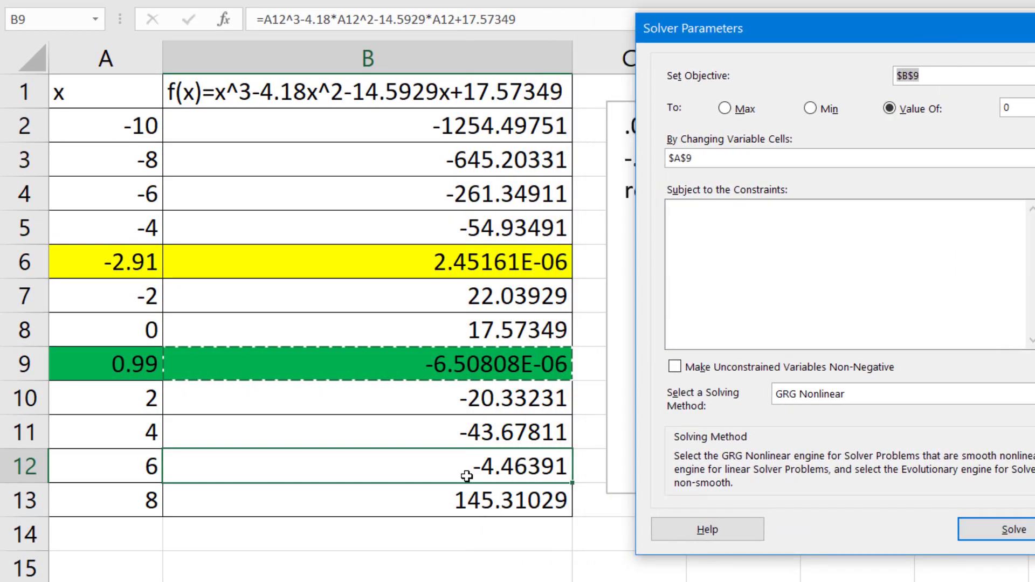
left_click(467, 476)
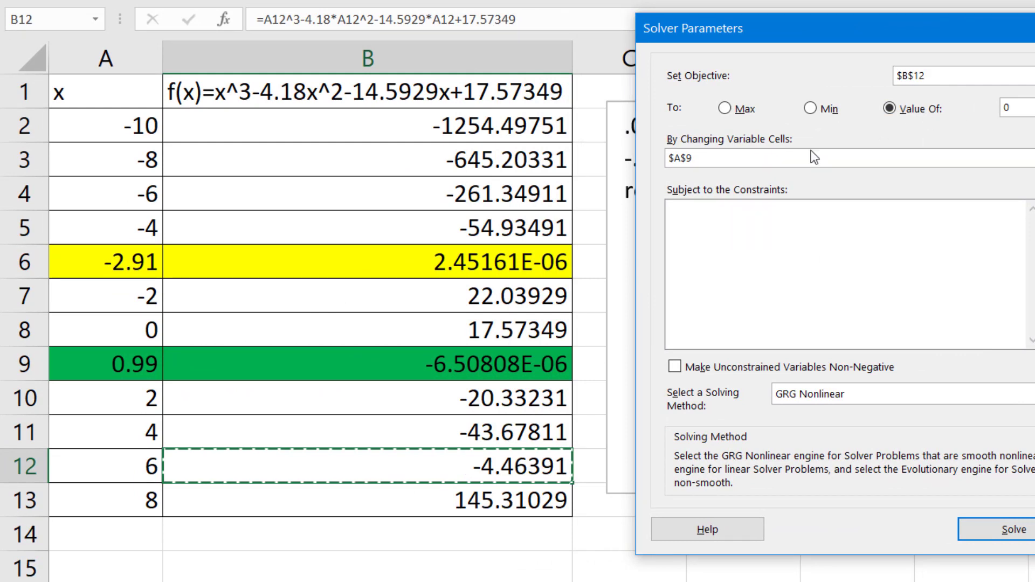
Change the Solver variable cell to A12, solve, and keep the Solver solution
left_click(728, 158)
key("BackSpace")
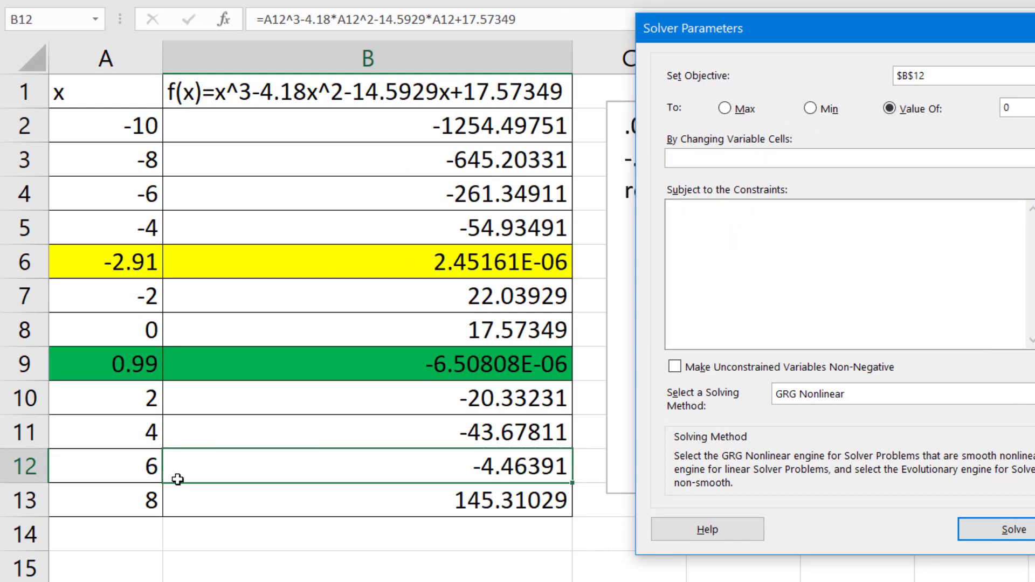
left_click(124, 468)
left_click(1014, 530)
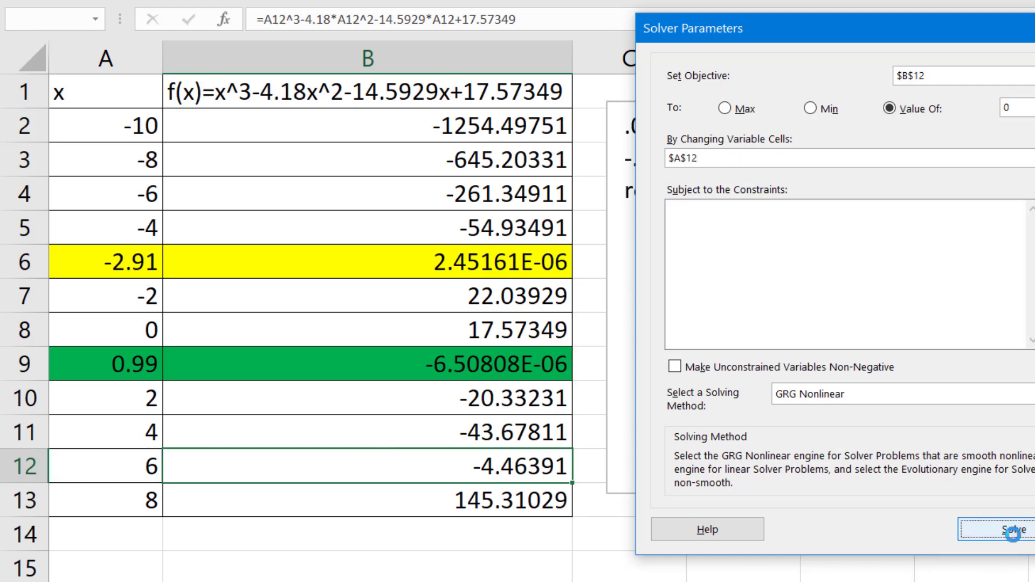
left_click(526, 303)
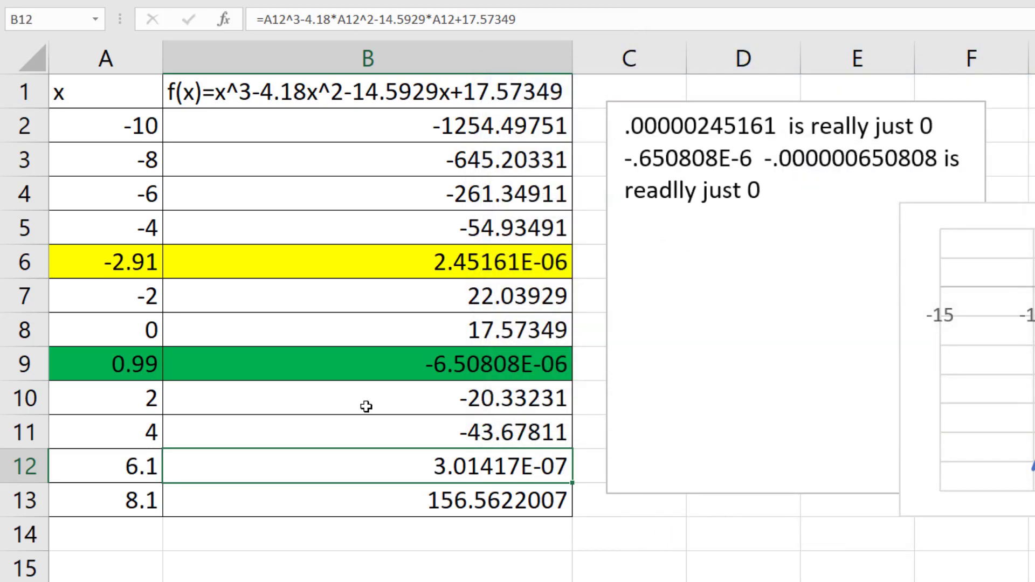
Highlight the solved pair in A12:B12 with a light blue fill and check the x value in A12
left_click(155, 455, "shift")
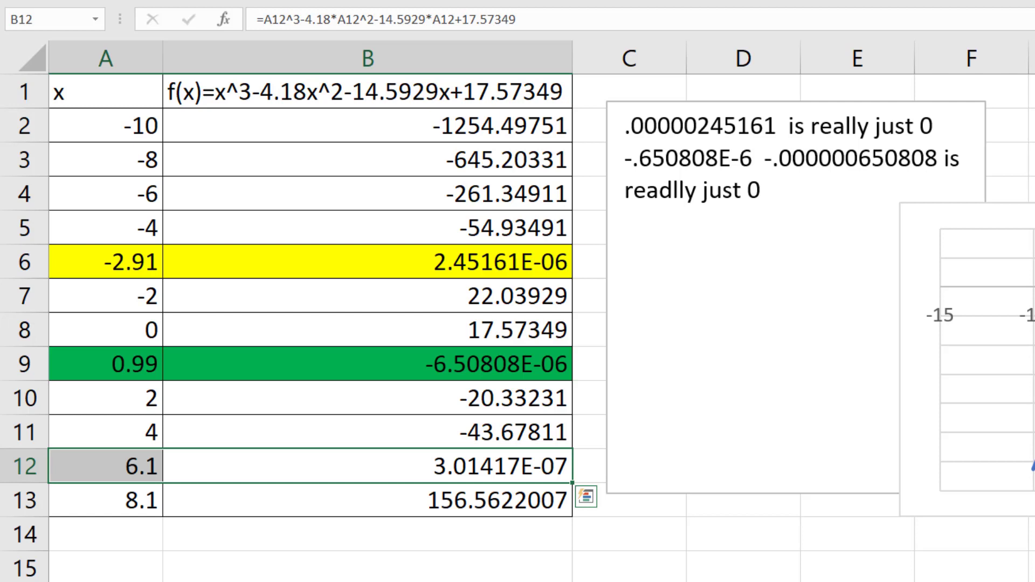
left_click(277, 2)
left_click(375, 108)
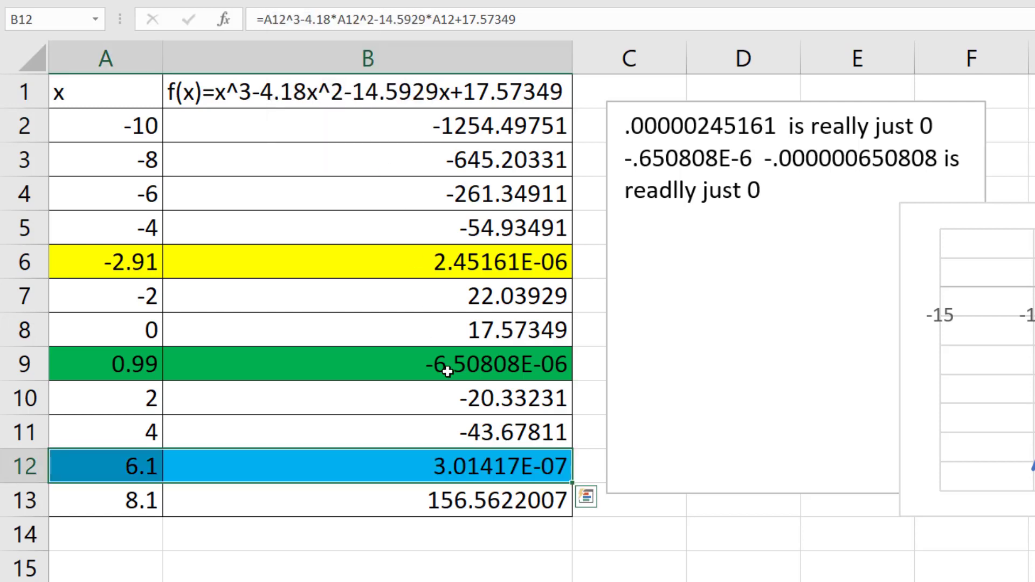
left_click(480, 476)
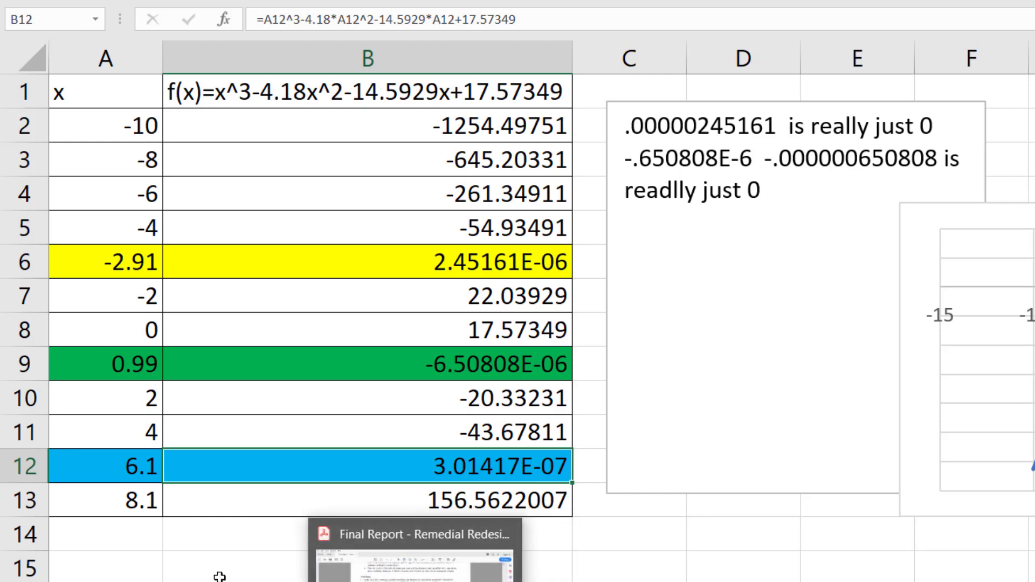
left_click(138, 468)
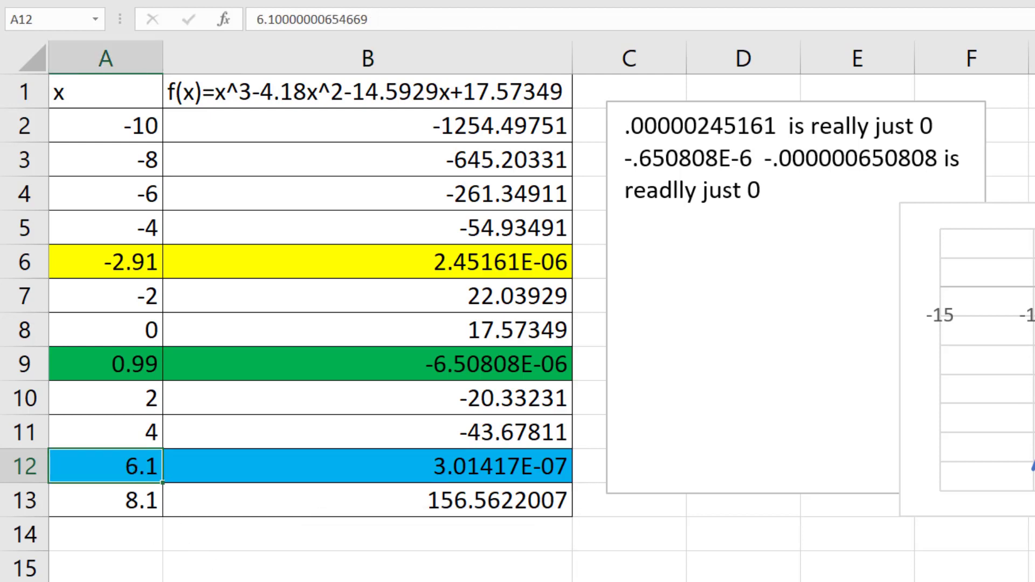
Switch to the Lumen OHM homework in Firefox, add 6.1 as the third solution after -2.91,.99, and submit the question
left_click(317, 579)
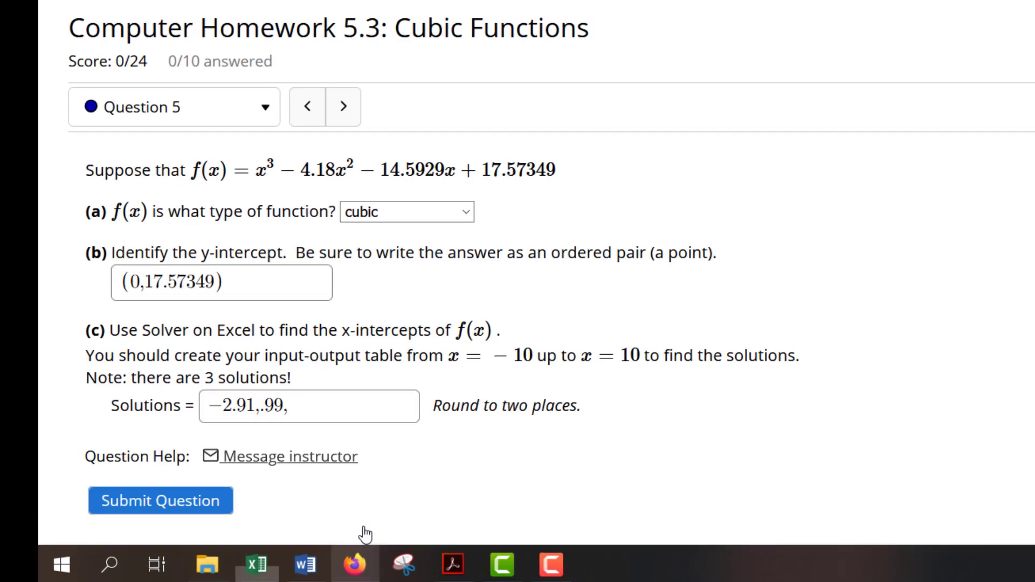
left_click(281, 519)
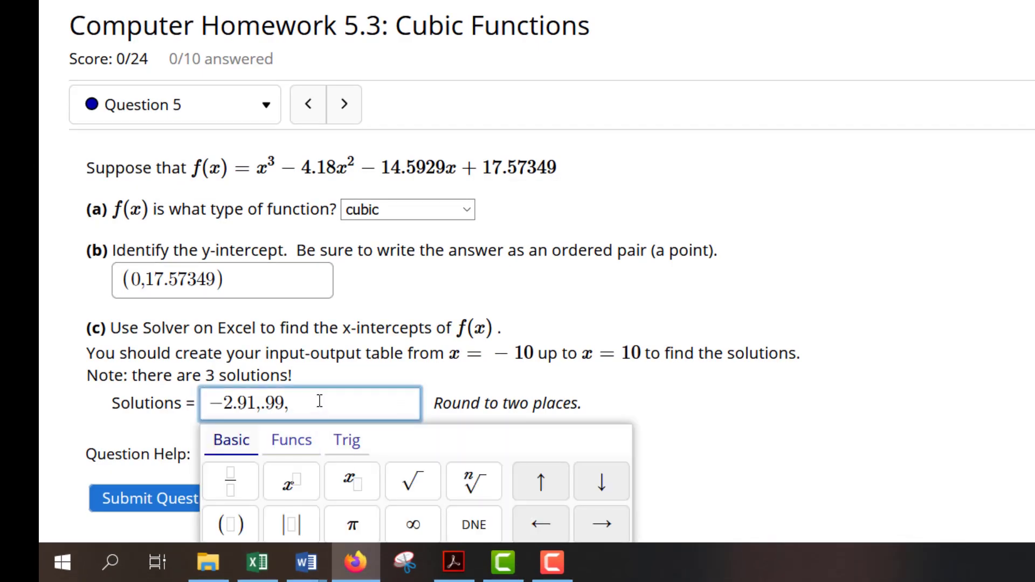
type("-2.91,.99,6.1")
left_click(162, 499)
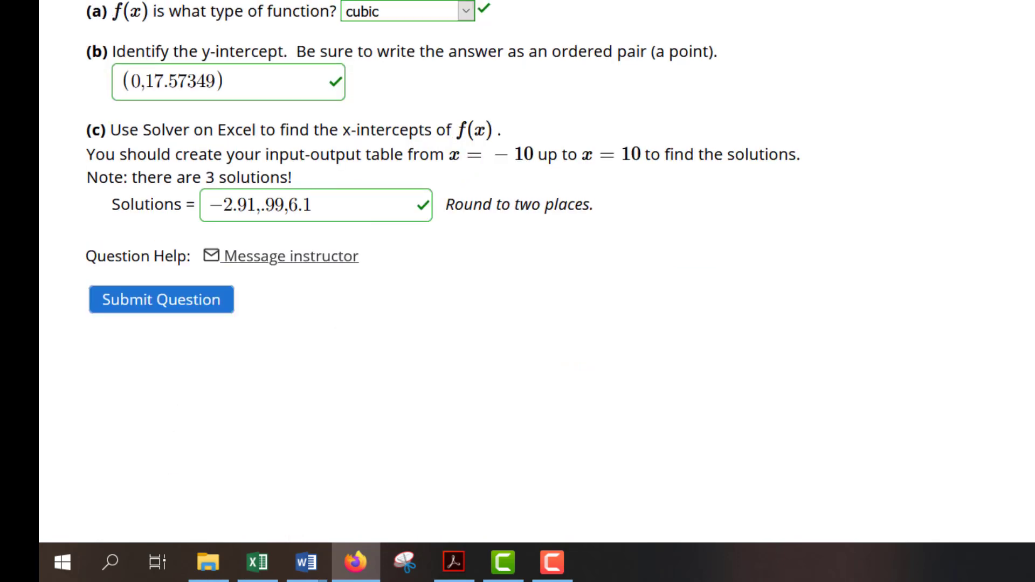